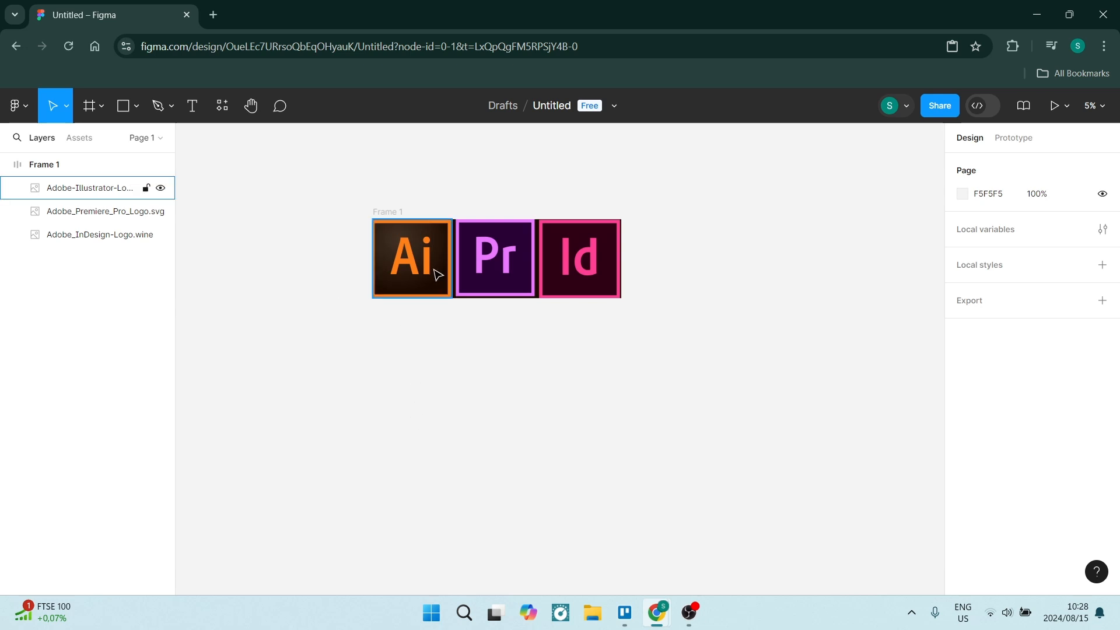
- Set the horizontal auto layout padding of the frame holding the three Adobe logos to 8
click(438, 274)
drag(309, 175, 662, 305)
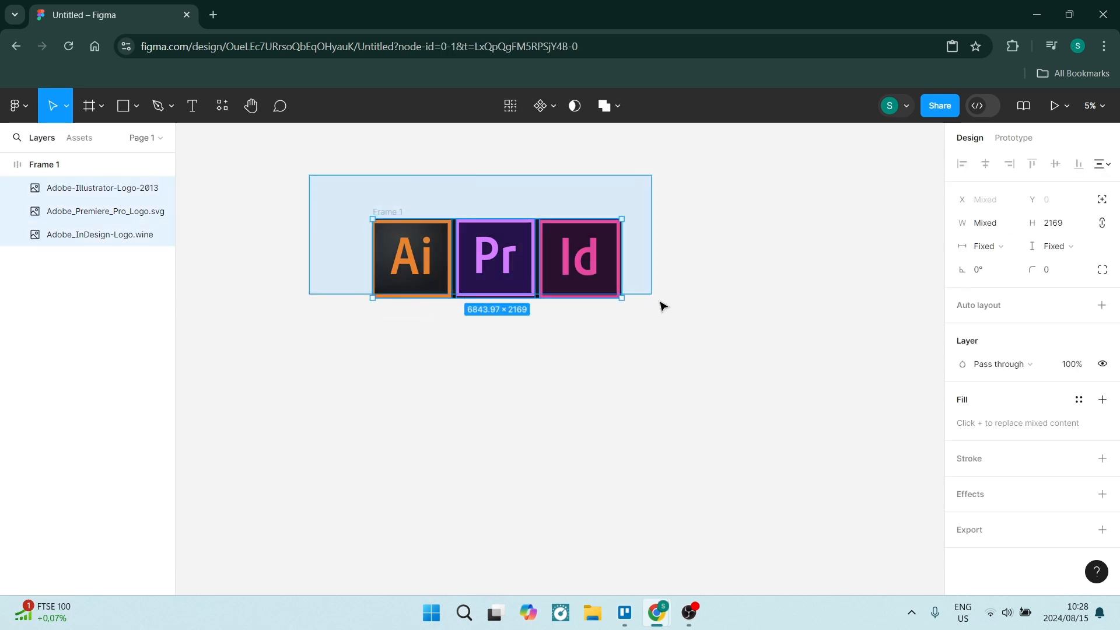
key(shift+a)
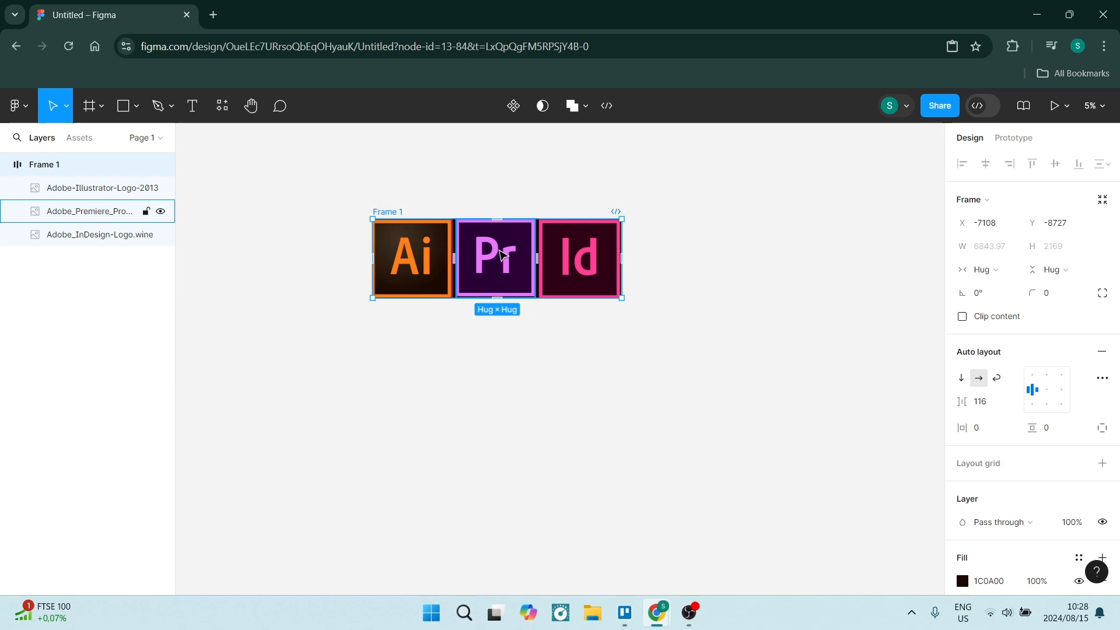
right_click(502, 252)
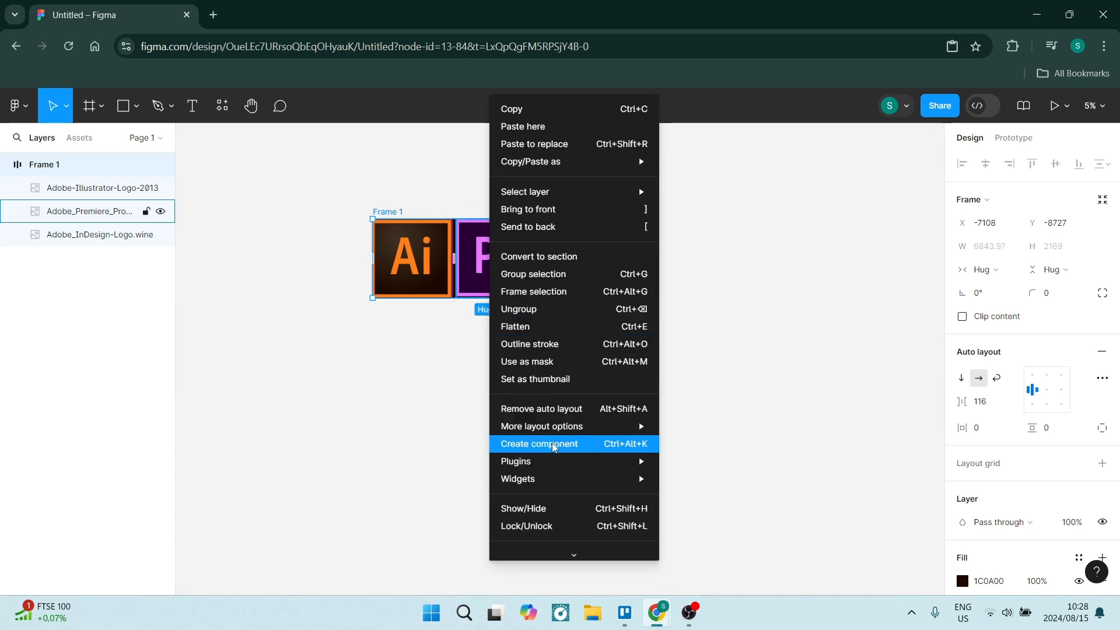
click(450, 416)
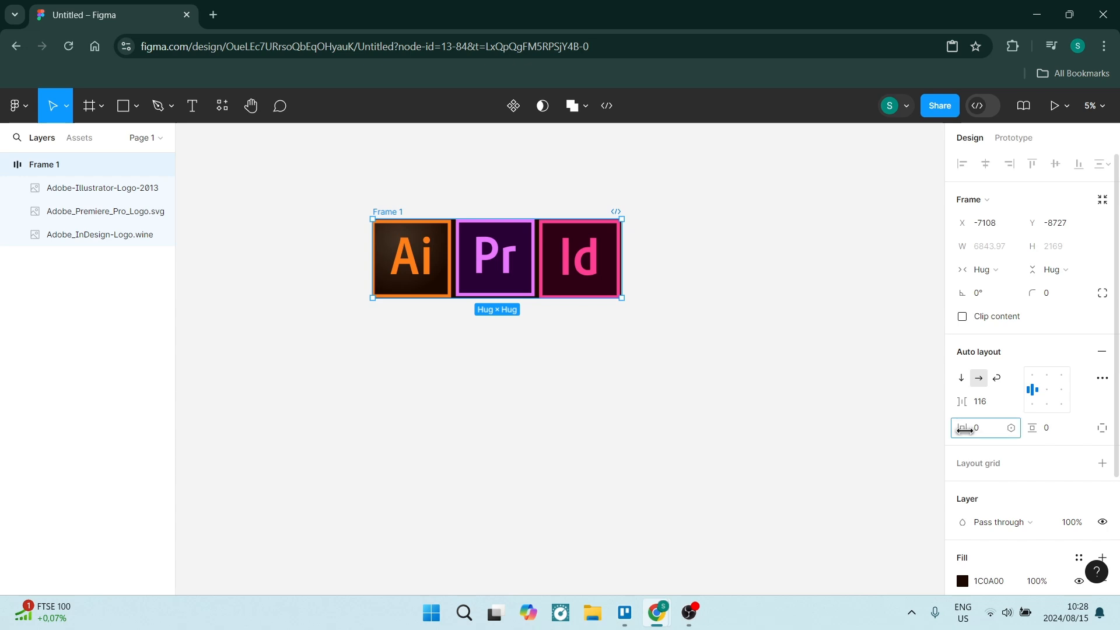
mouse_move(974, 428)
mouse_down()
mouse_move(987, 428)
mouse_move(975, 427)
mouse_up()
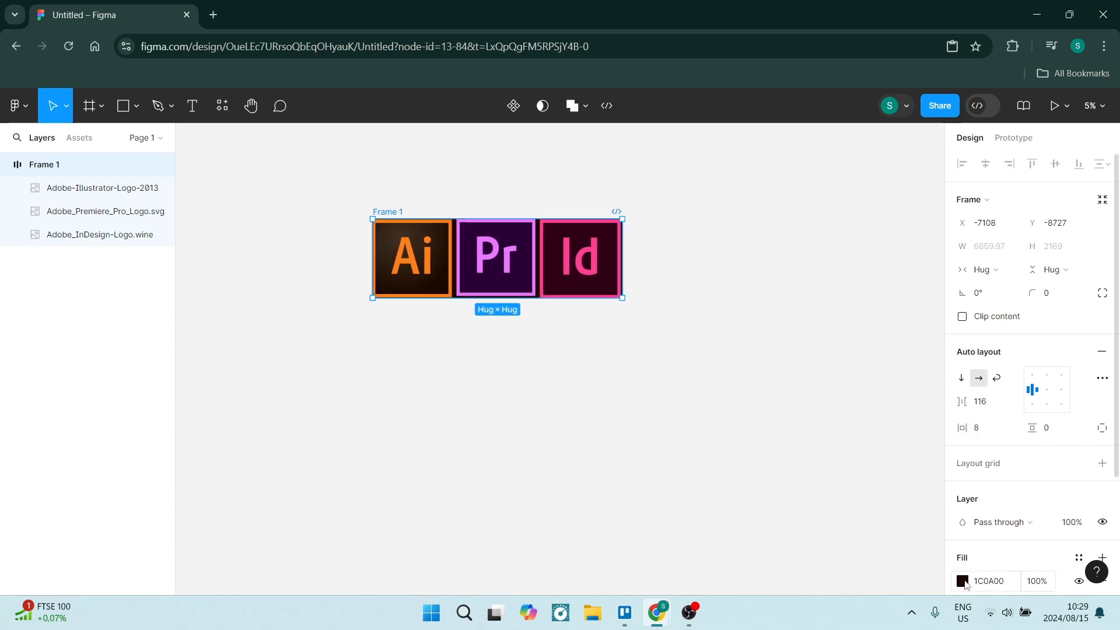
- Change the three-logo frame's fill to the dark orange 983600
click(963, 582)
drag(938, 332, 976, 300)
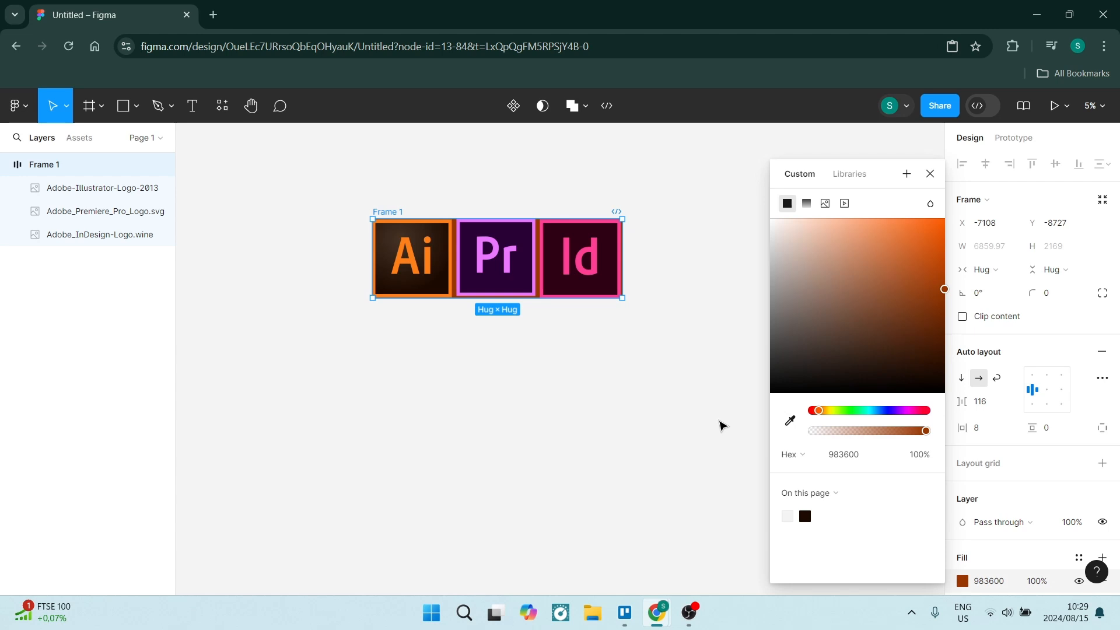
click(722, 423)
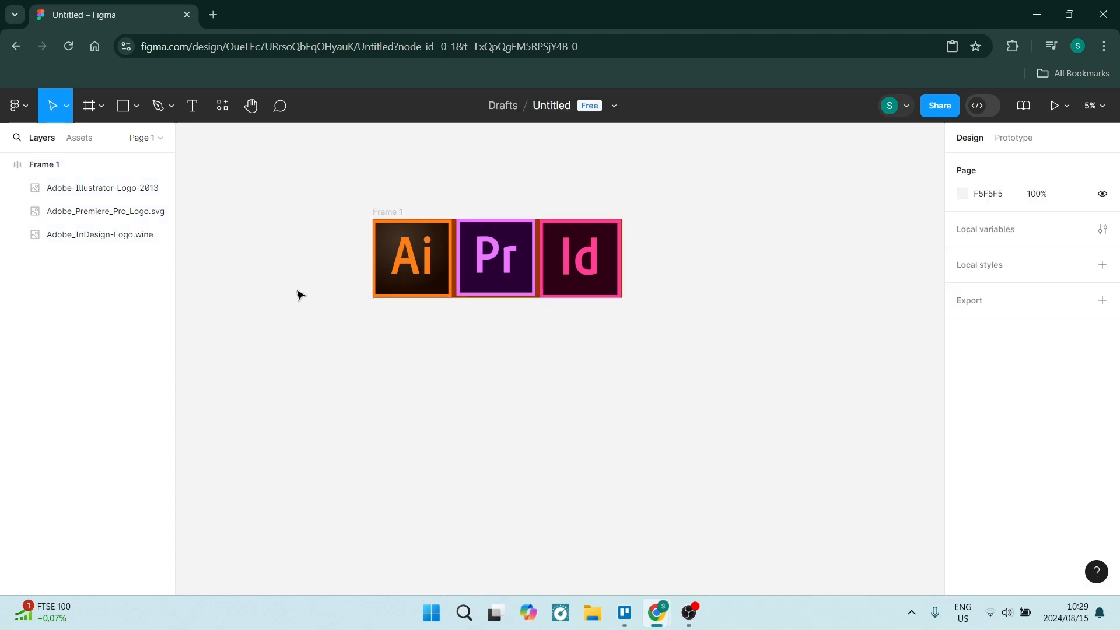
- Draw a new frame about 3026 × 3768 over the Premiere Pro logo, taller than the logo row
click(103, 106)
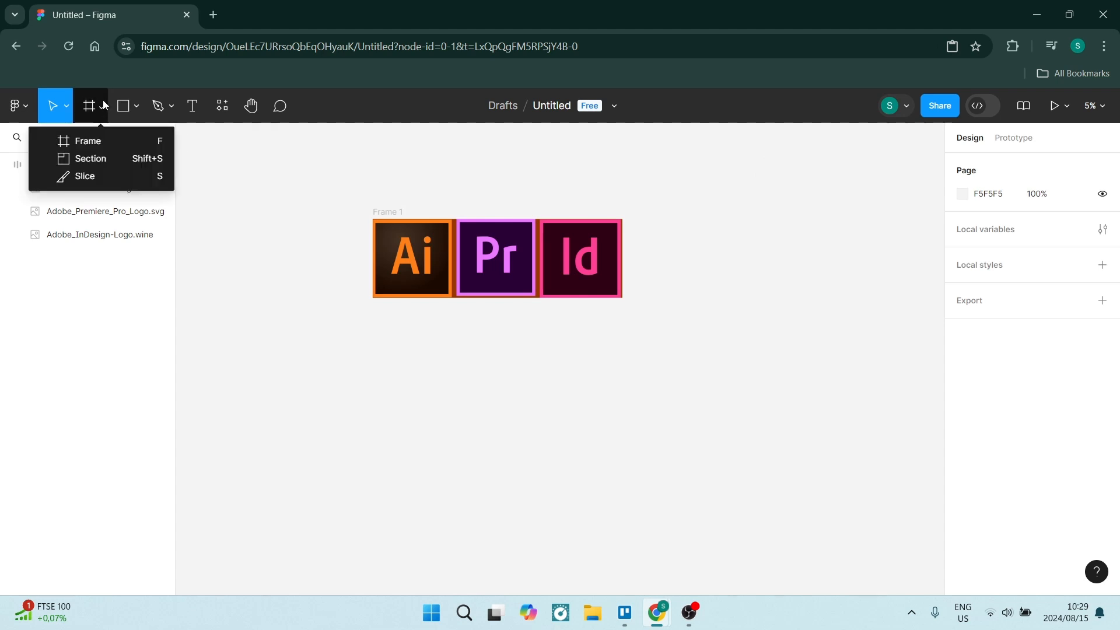
click(88, 143)
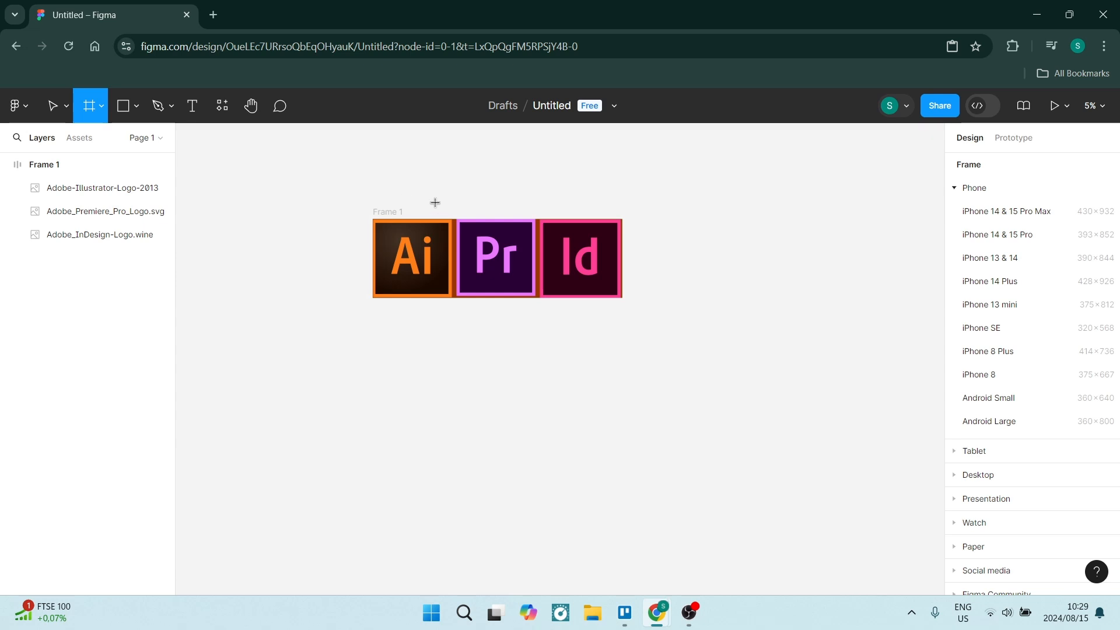
mouse_move(438, 190)
mouse_down()
mouse_move(552, 300)
mouse_move(549, 327)
mouse_up()
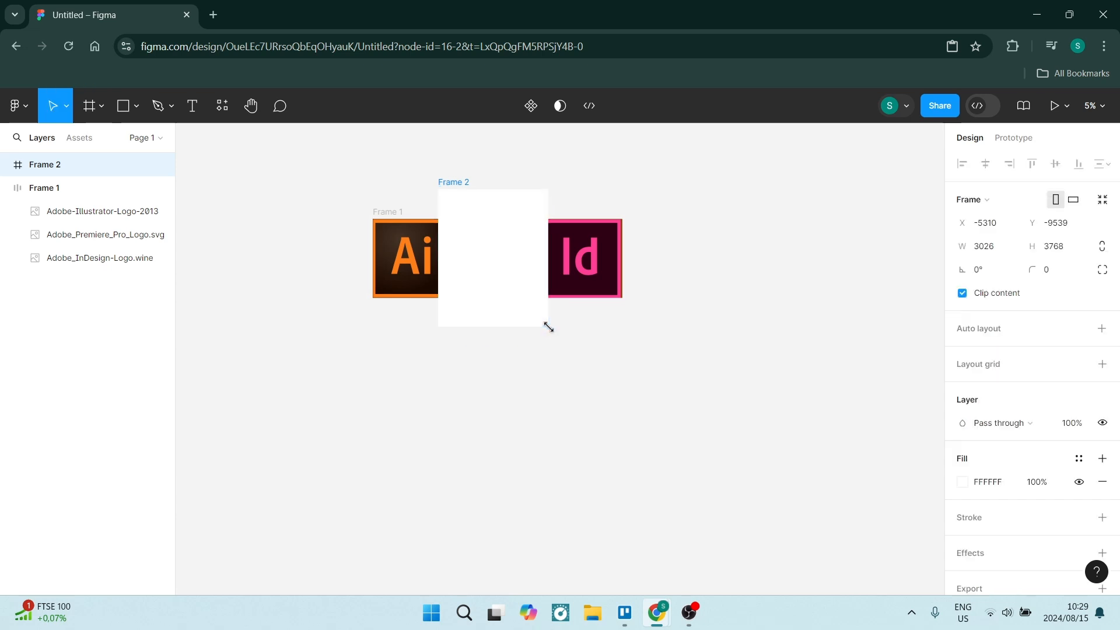
- Send the new white frame to the back and centre it behind the Premiere Pro logo
right_click(493, 260)
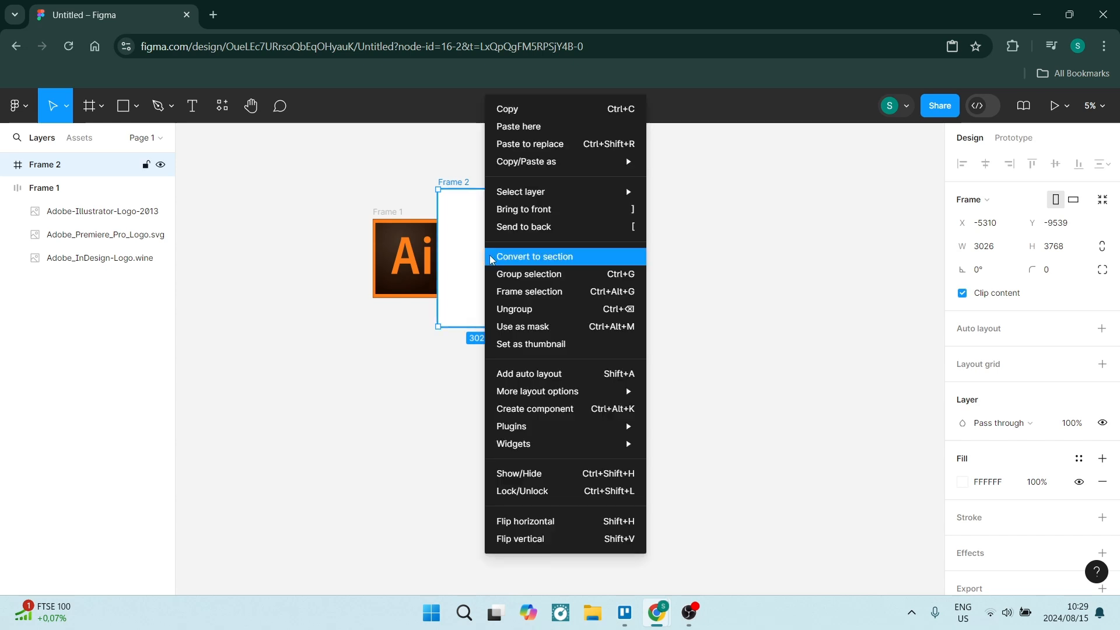
click(519, 229)
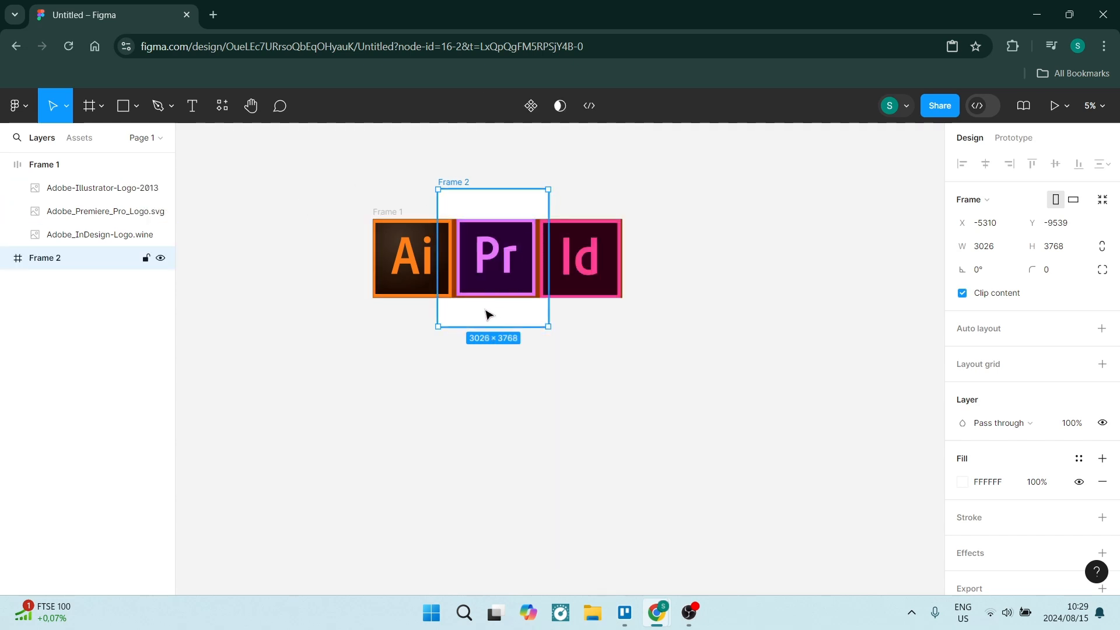
drag(489, 315, 495, 311)
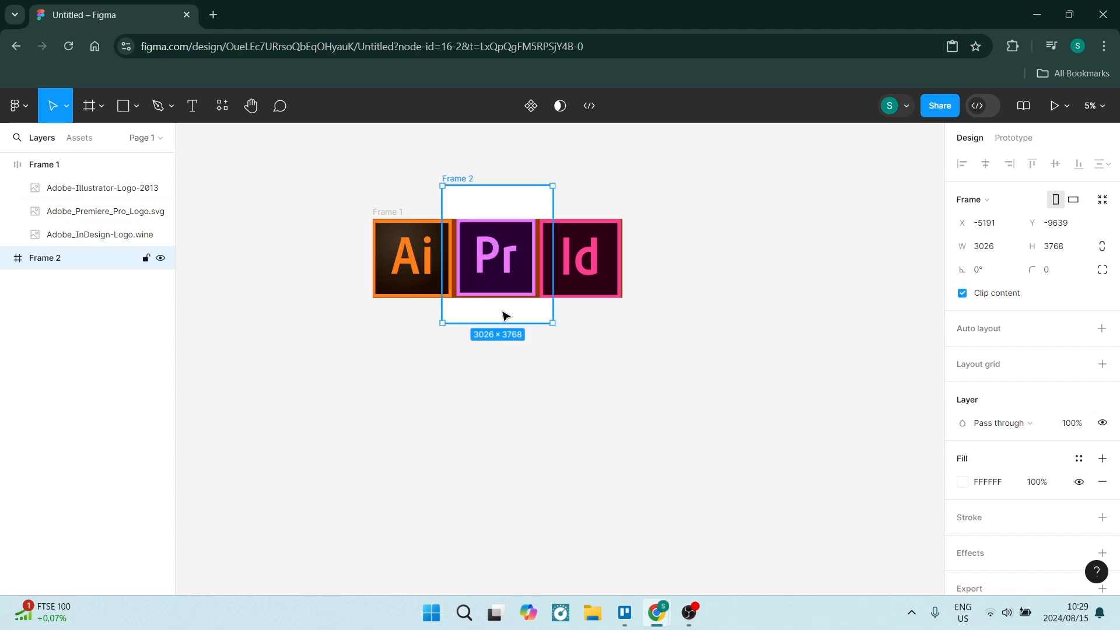
drag(503, 317, 505, 321)
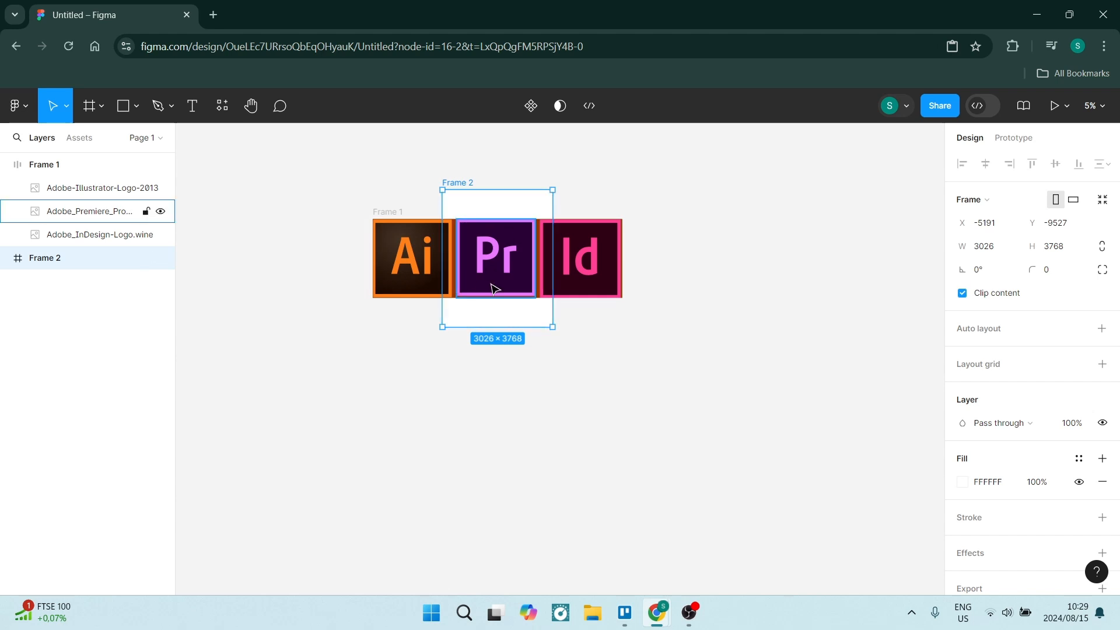
- Fill the frame behind the logos with black, 000000
click(963, 482)
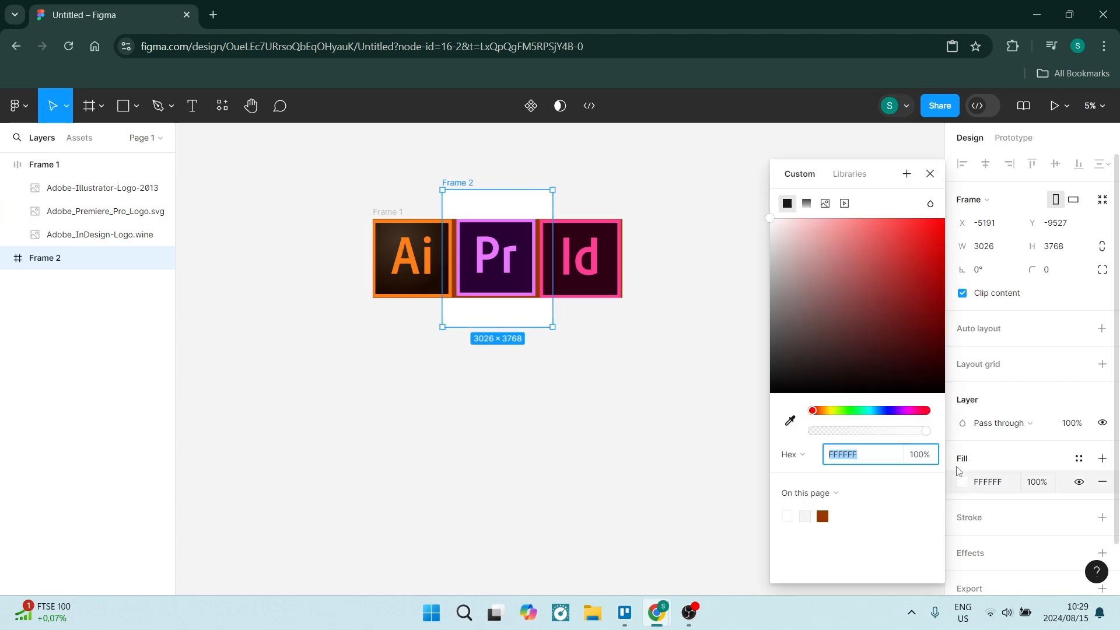
click(827, 327)
drag(873, 394, 988, 445)
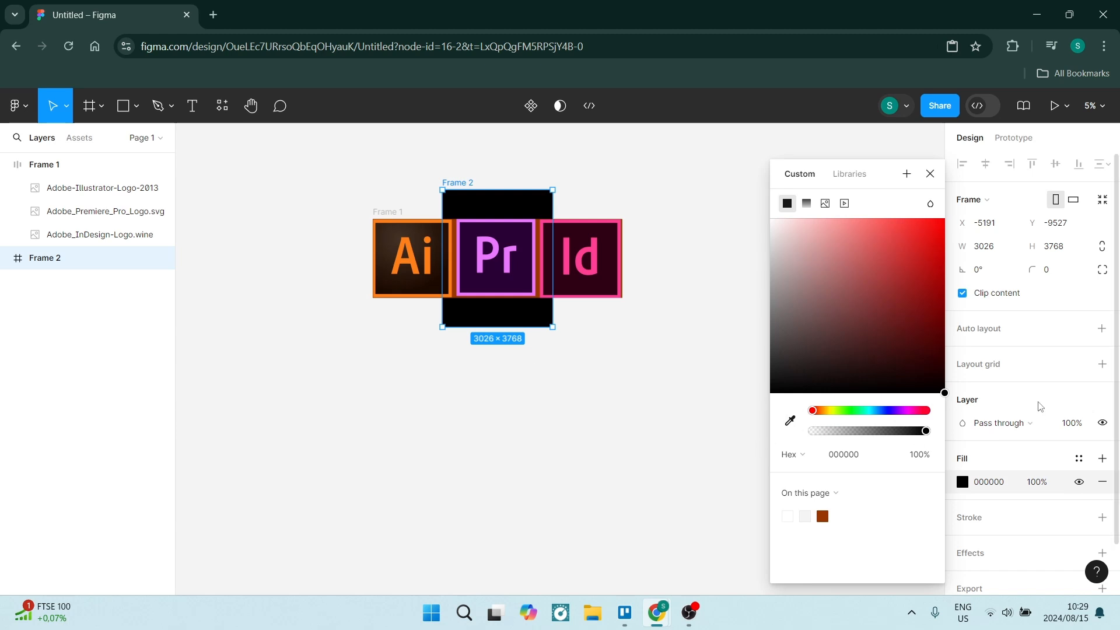
click(1060, 395)
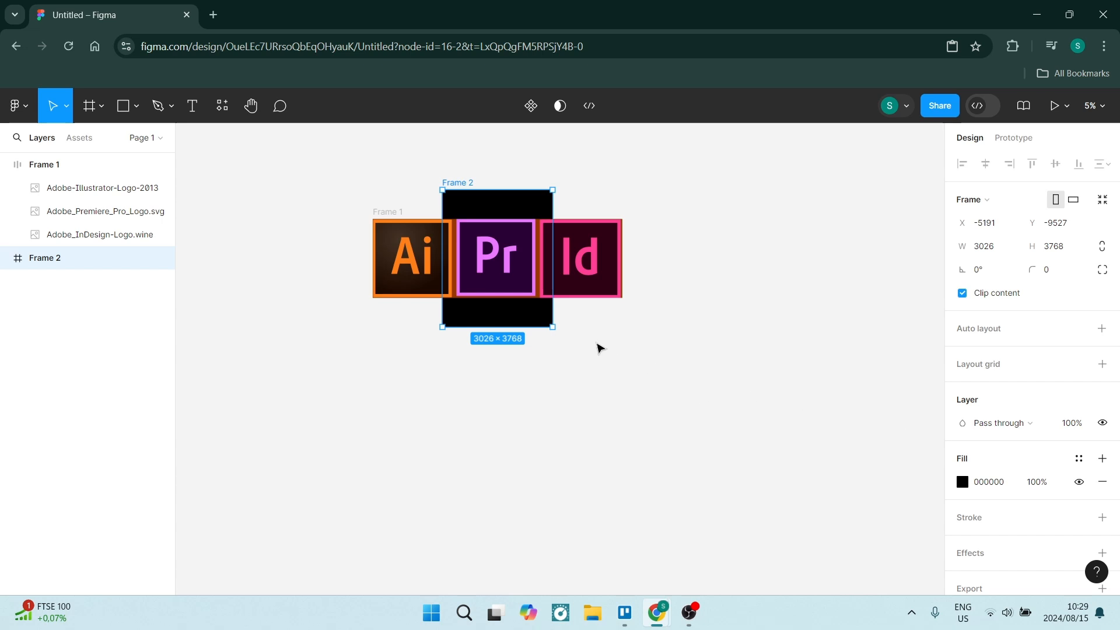
- Duplicate the three-logo frame and move the original up, clear of the black frame
scroll(1045, 498, down, 2)
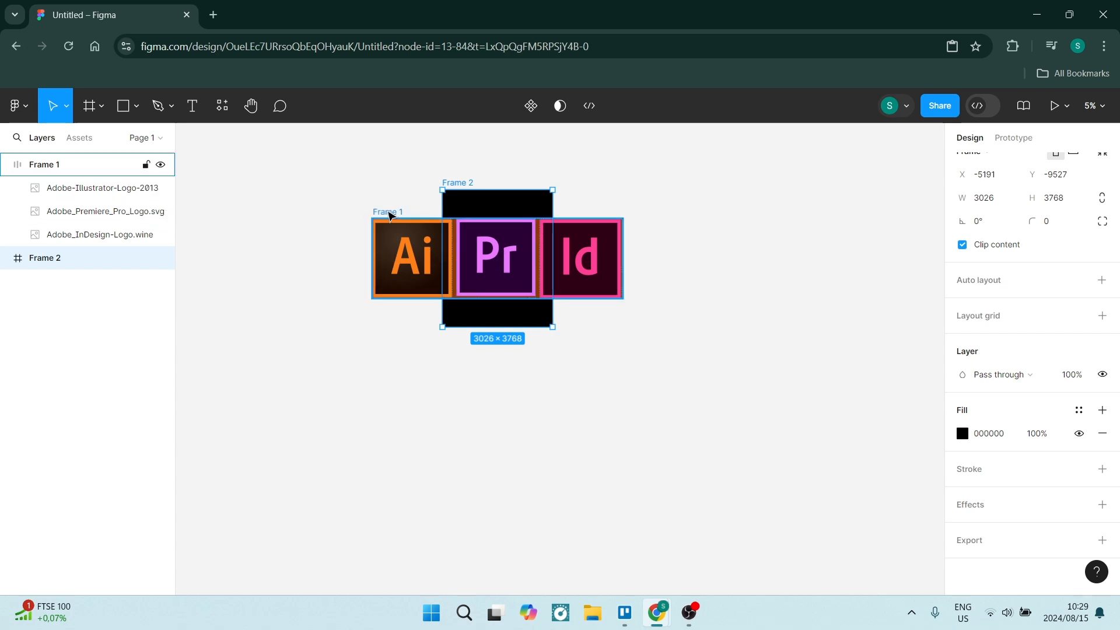
click(388, 213)
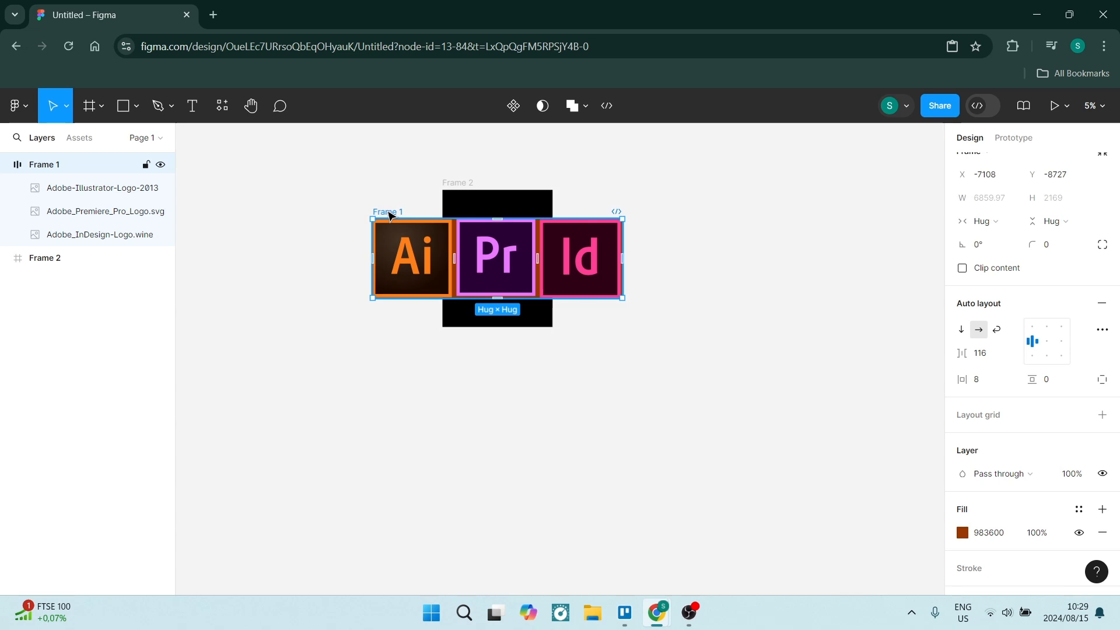
key(ctrl+d)
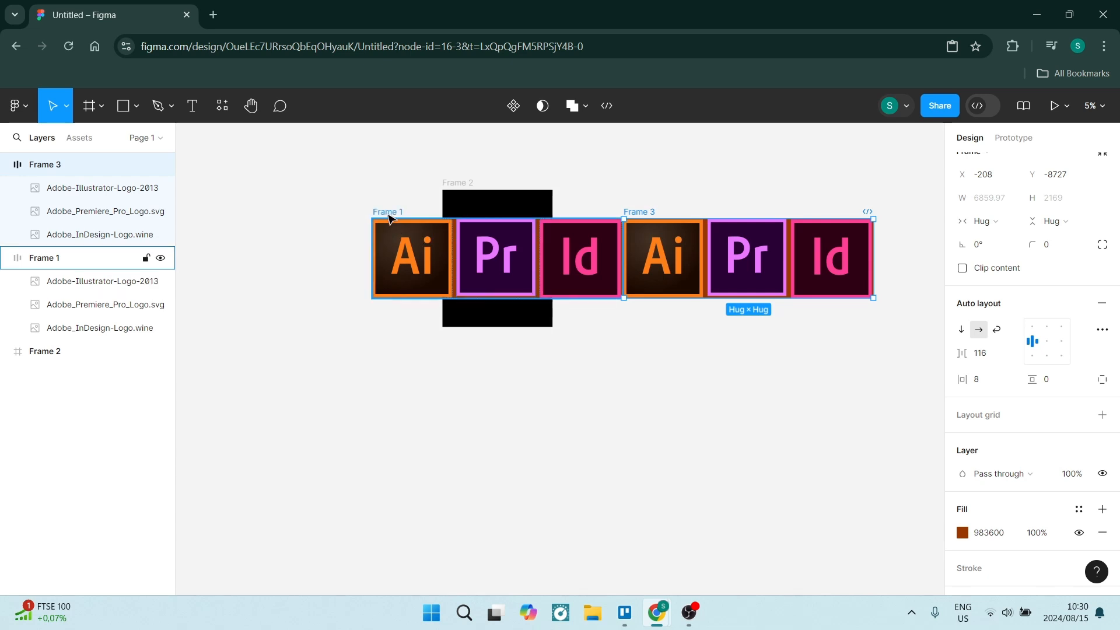
drag(388, 219, 386, 242)
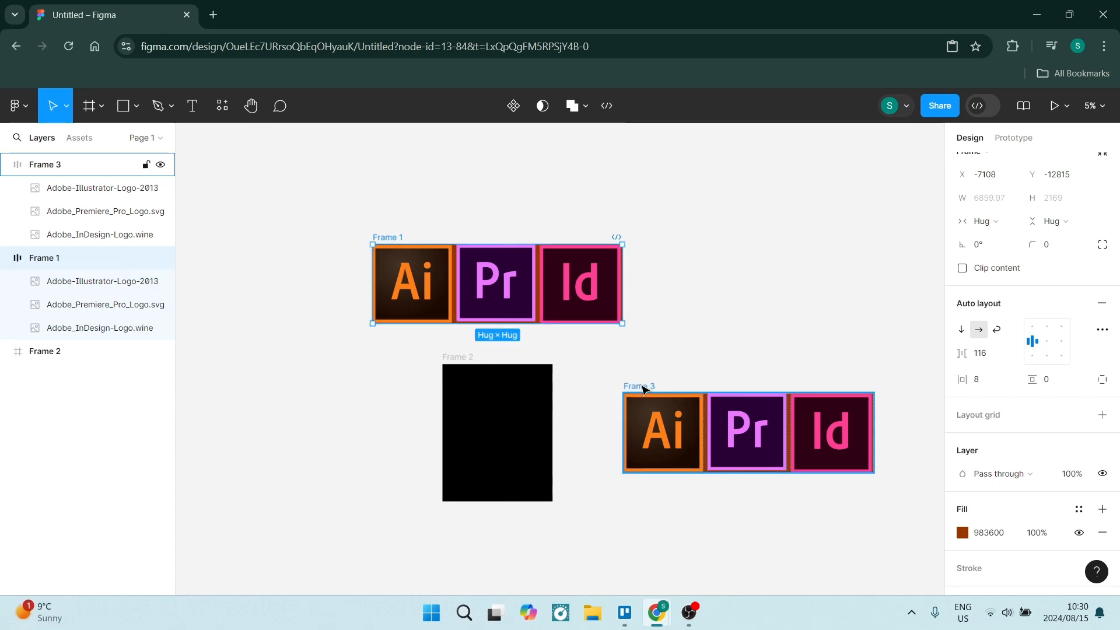
- Nest the copied logo row inside the black frame and set its X position to 375 so the Illustrator logo is centred
click(644, 389)
drag(634, 391, 482, 384)
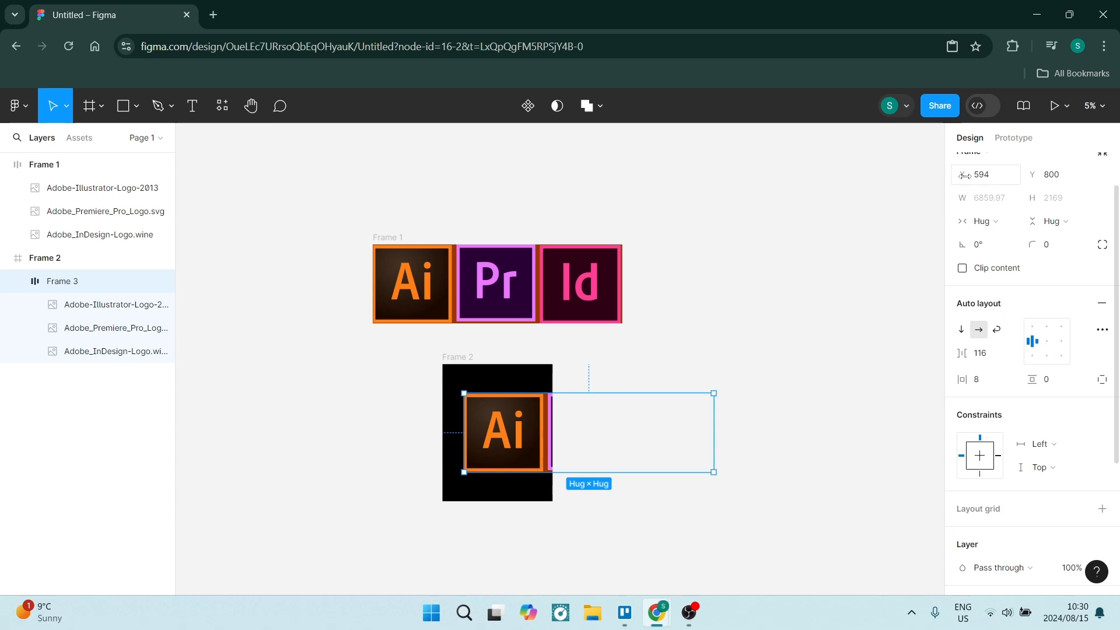
drag(965, 175, 664, 195)
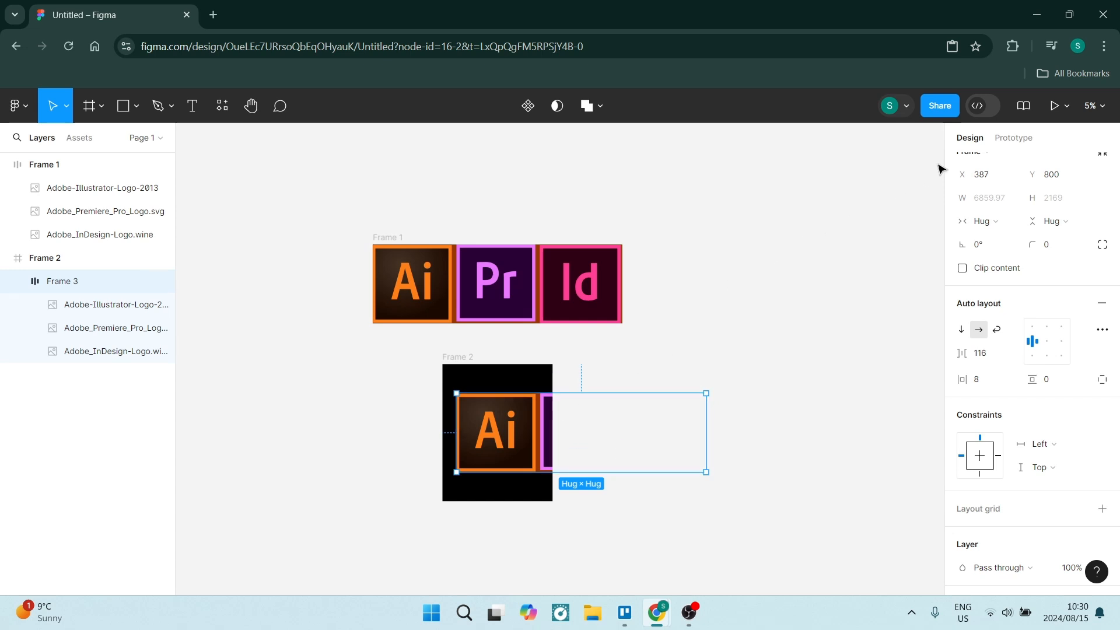
drag(963, 177, 964, 178)
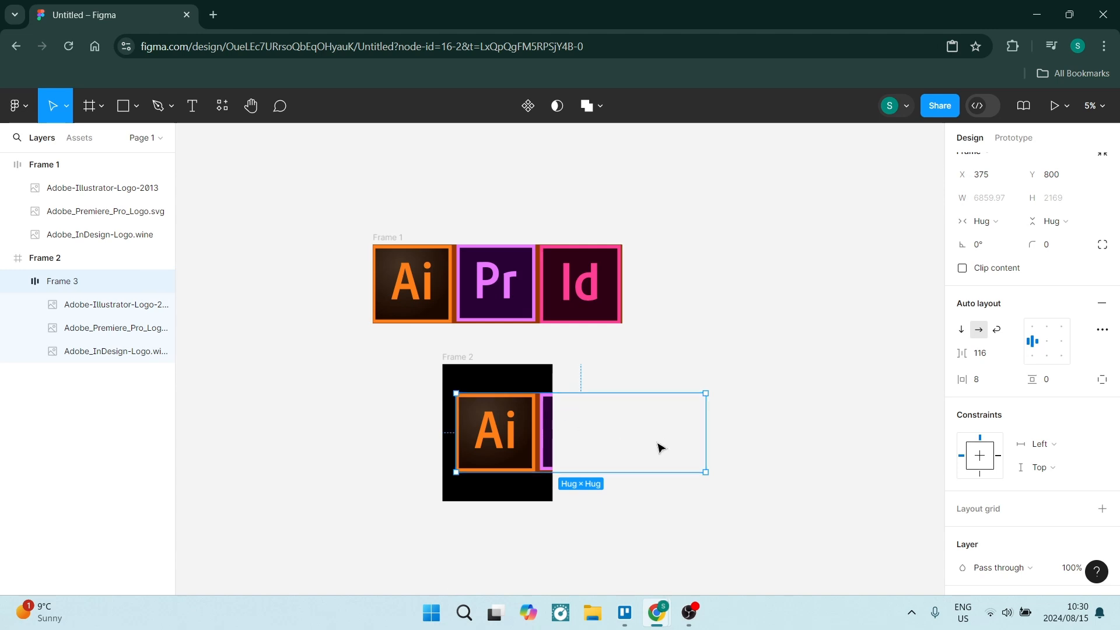
- Set the nested logo row's horizontal and vertical constraints to Center
click(983, 459)
click(984, 459)
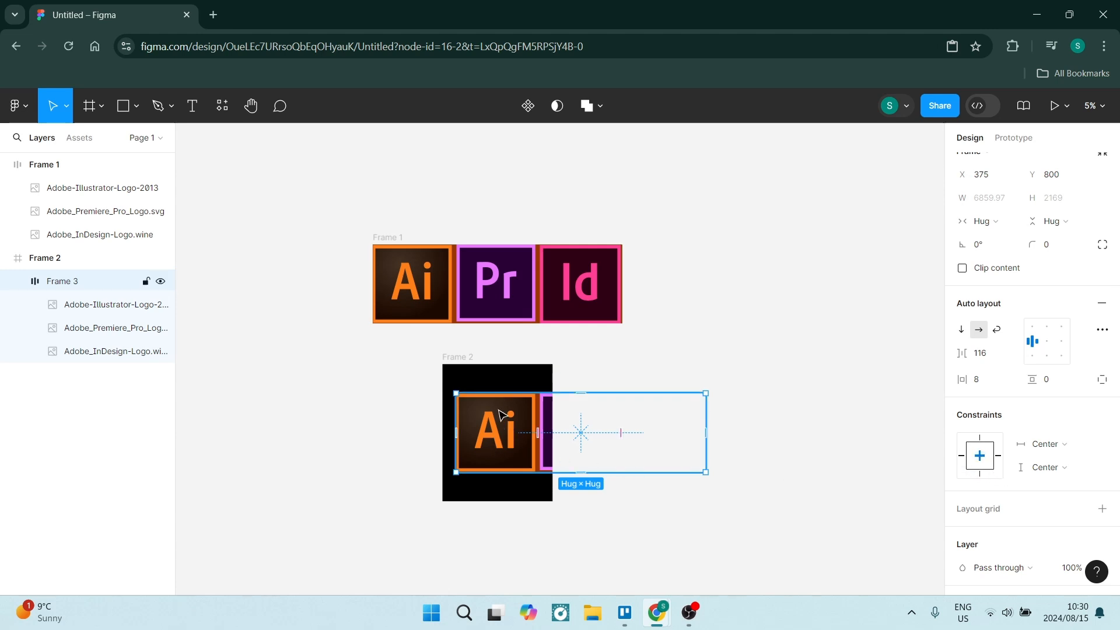
key(Escape)
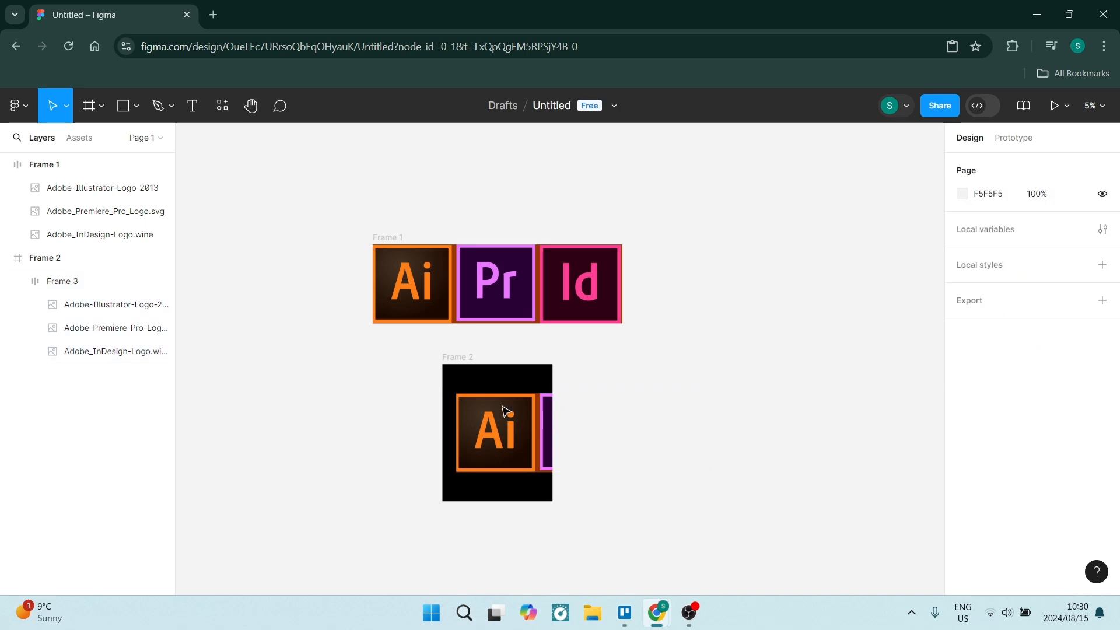
click(490, 414)
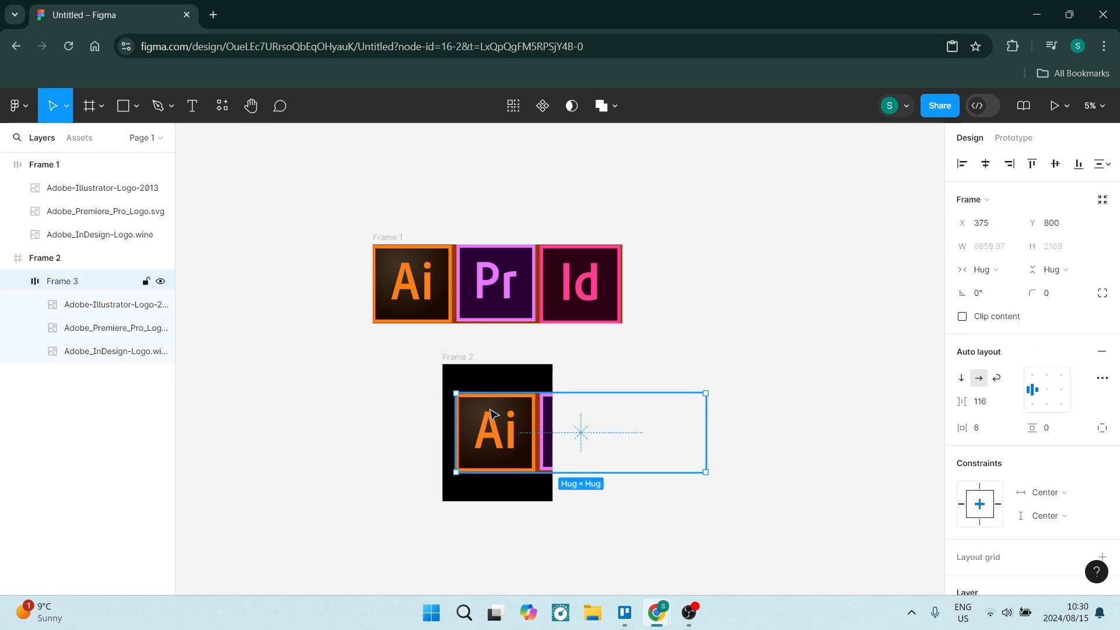
- Duplicate the black frame with its nested logo row twice
click(456, 356)
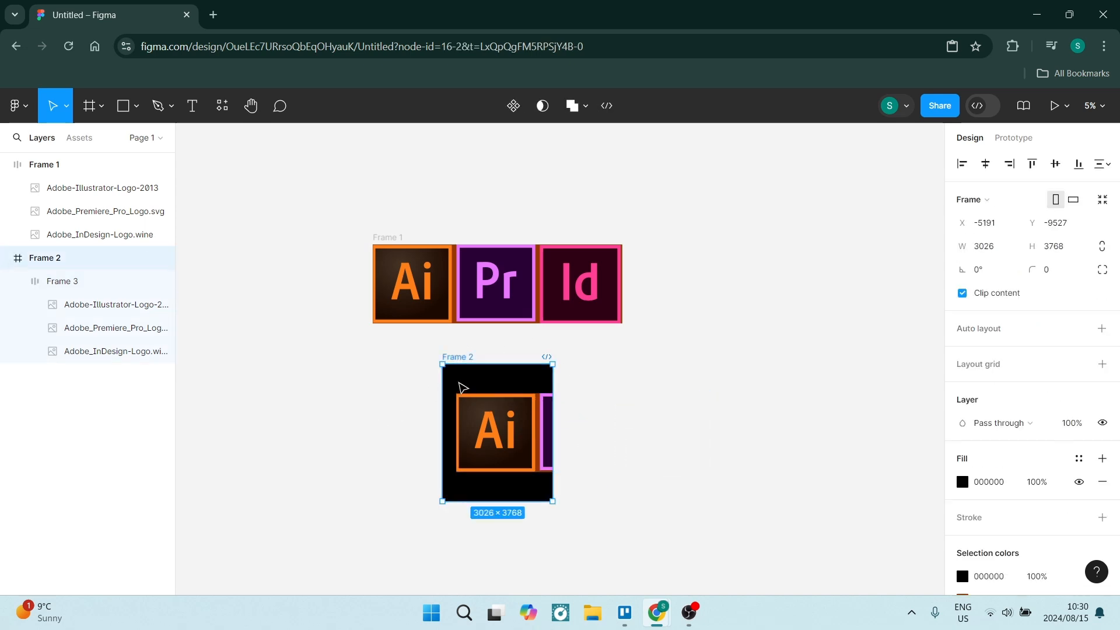
scroll(463, 388, down, 3)
scroll(464, 388, down, 1)
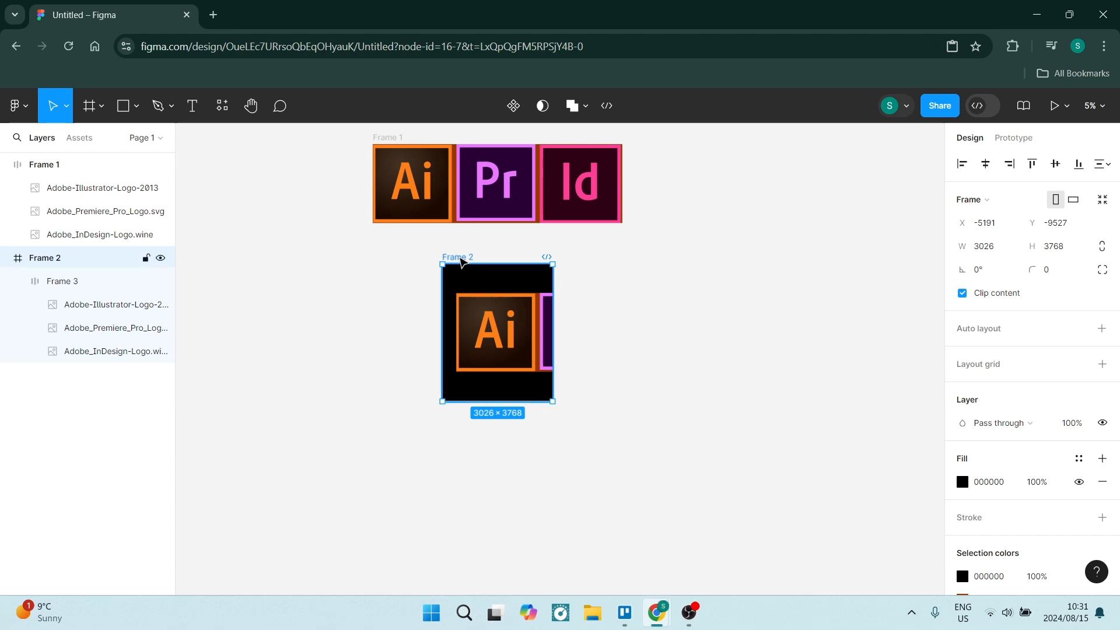
key(ctrl+d)
key(ctrl+d)
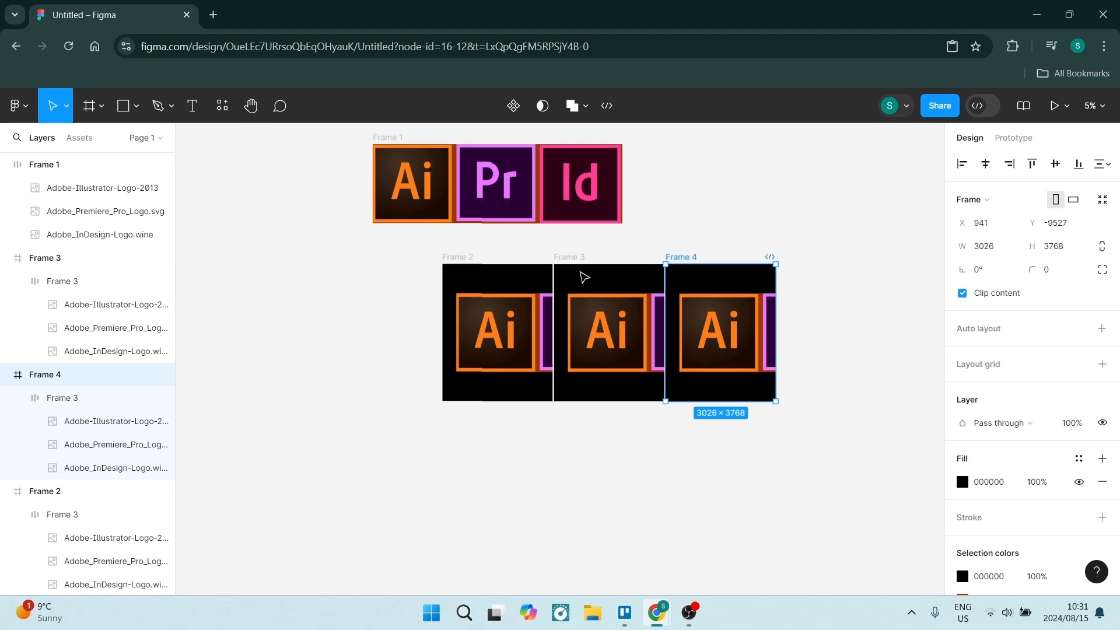
- Stack the two copied black frames in a column directly beneath the original black frame
click(582, 287)
drag(551, 290, 469, 410)
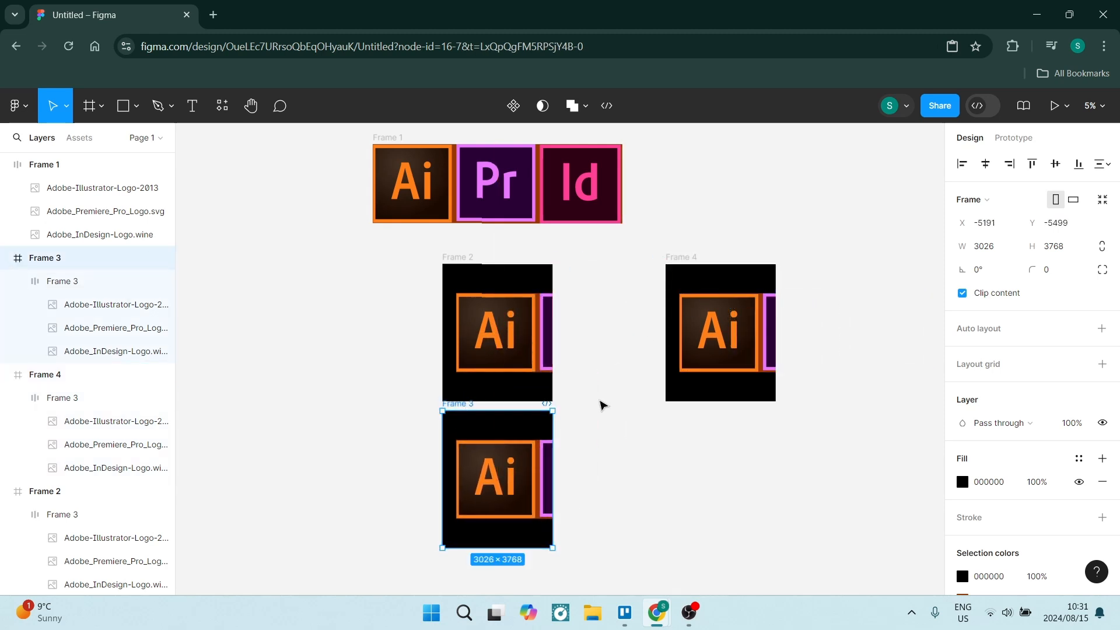
scroll(610, 356, down, 2)
scroll(677, 229, down, 1)
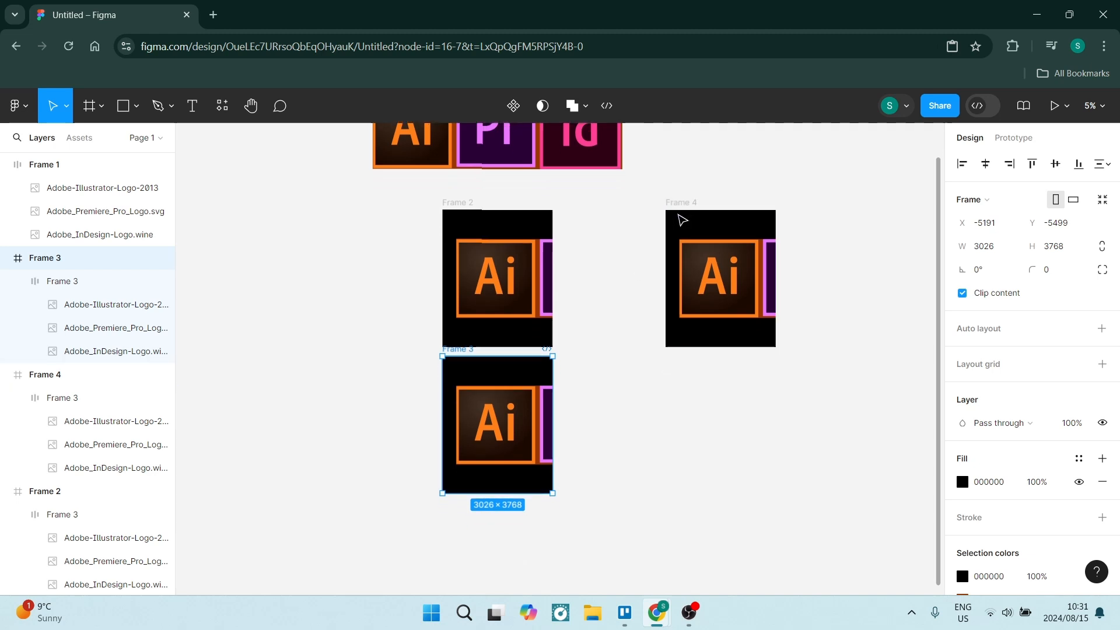
scroll(681, 219, down, 1)
drag(681, 181, 463, 463)
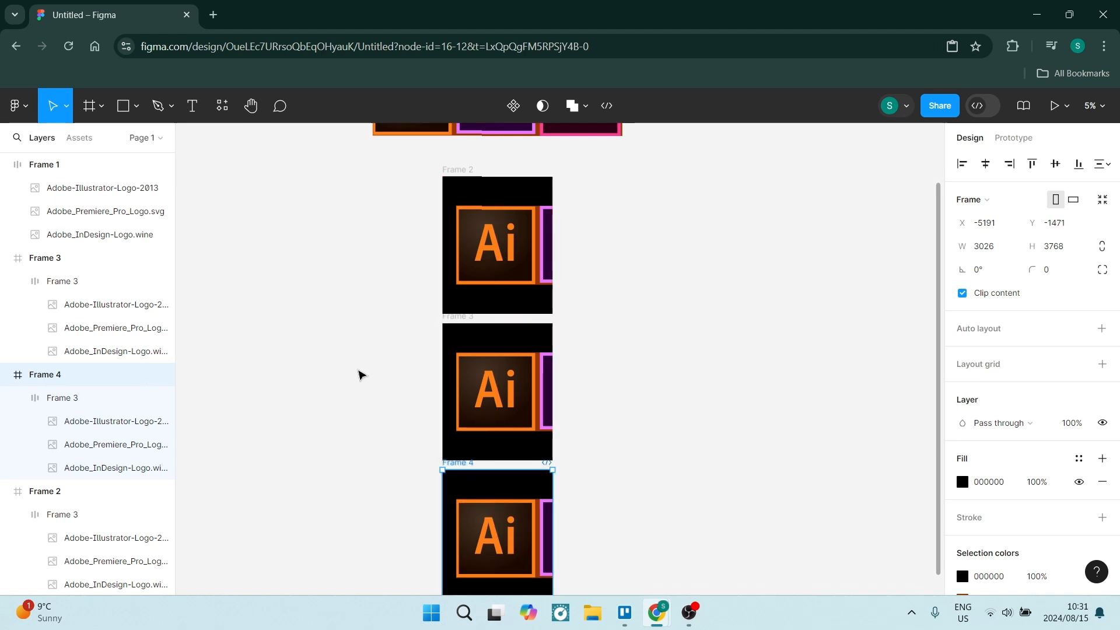
- Shift the logo row inside the middle black frame horizontally to X about -1841 so the Premiere Pro logo is centred
click(470, 382)
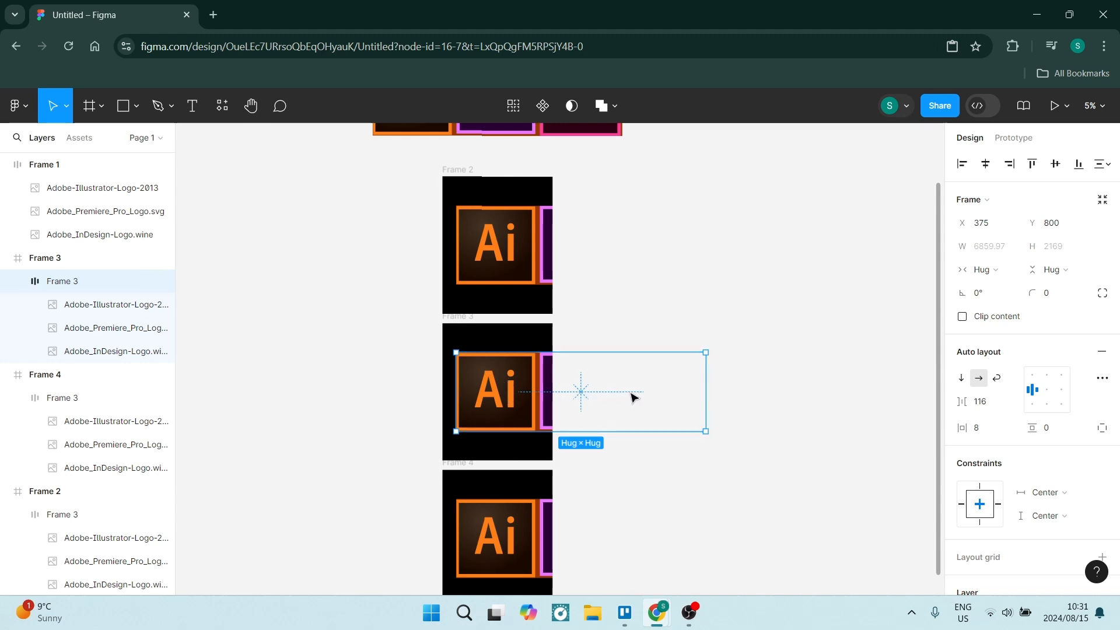
drag(684, 421, 600, 426)
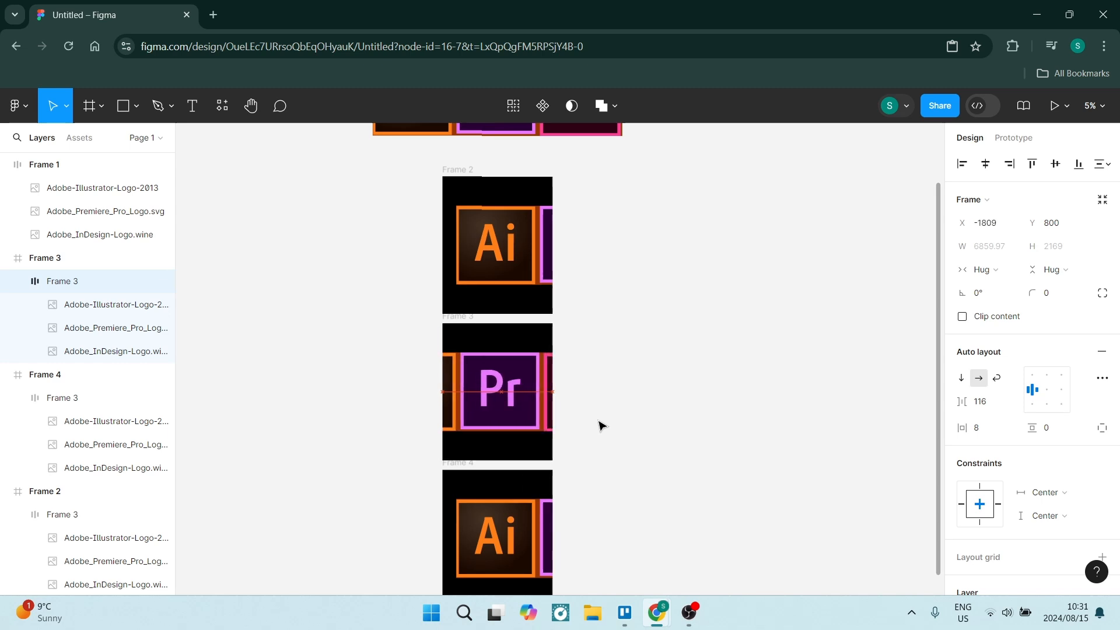
scroll(514, 519, down, 2)
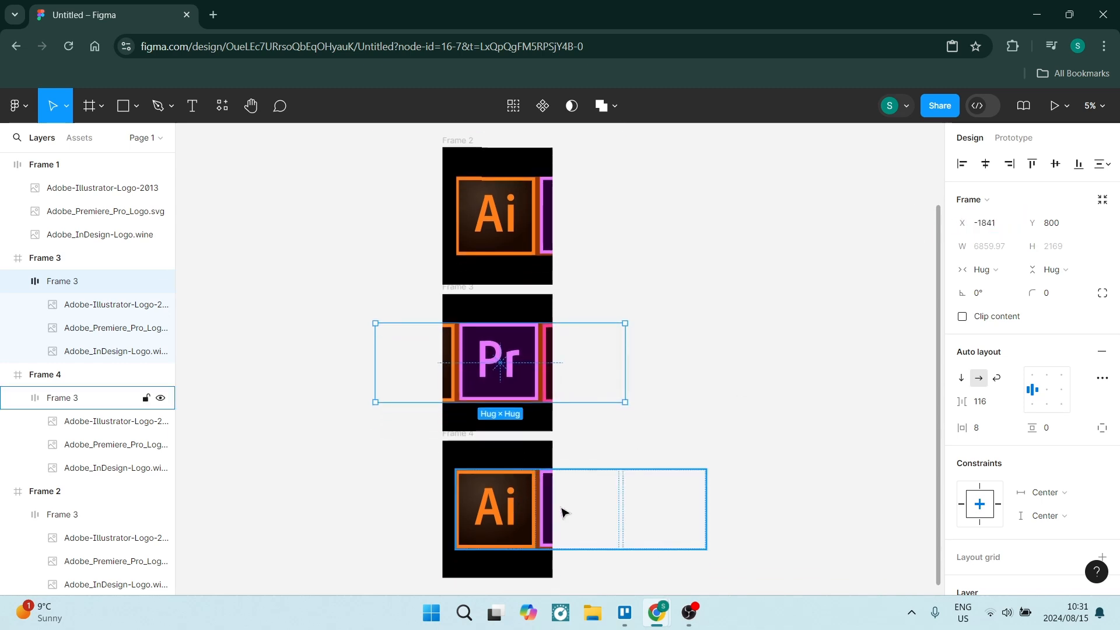
- Shift the logo row inside the lowest black frame to X about -4198 so the InDesign logo is centred
click(666, 523)
drag(666, 523, 513, 522)
scroll(425, 407, down, 1)
scroll(417, 381, up, 1)
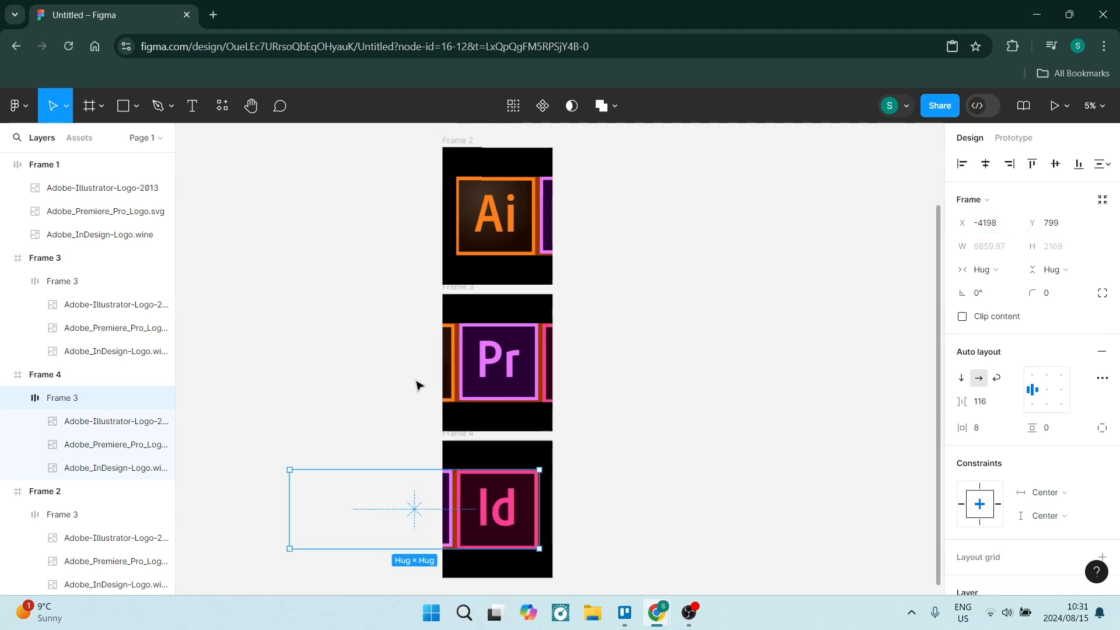
click(418, 385)
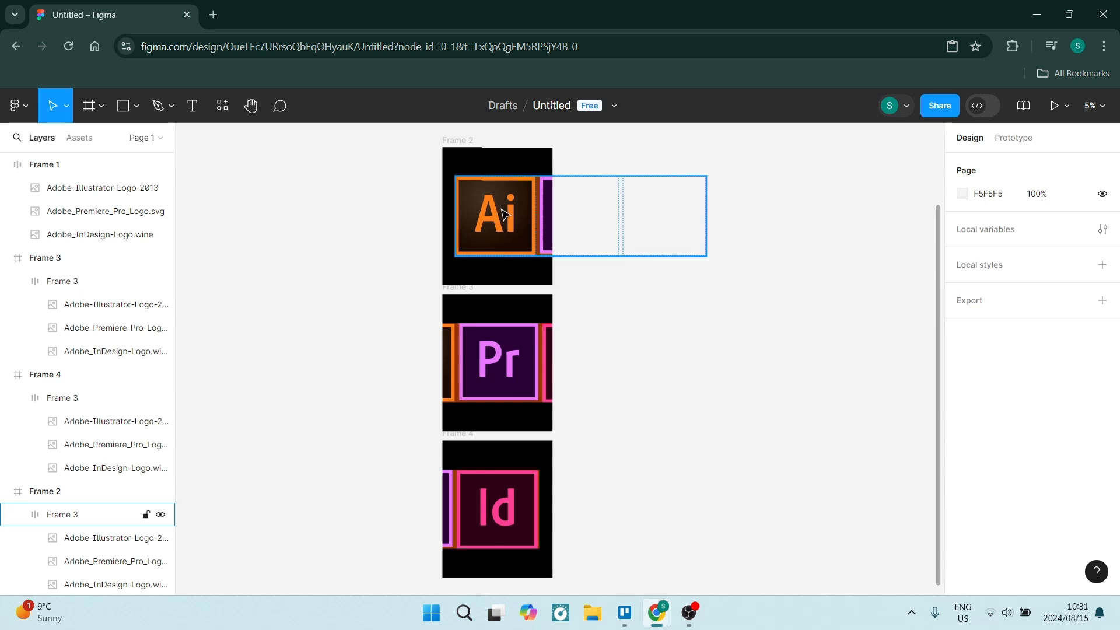
- Compare the original logo row with the three stacked black frames and check which logo each frame shows
scroll(480, 236, up, 3)
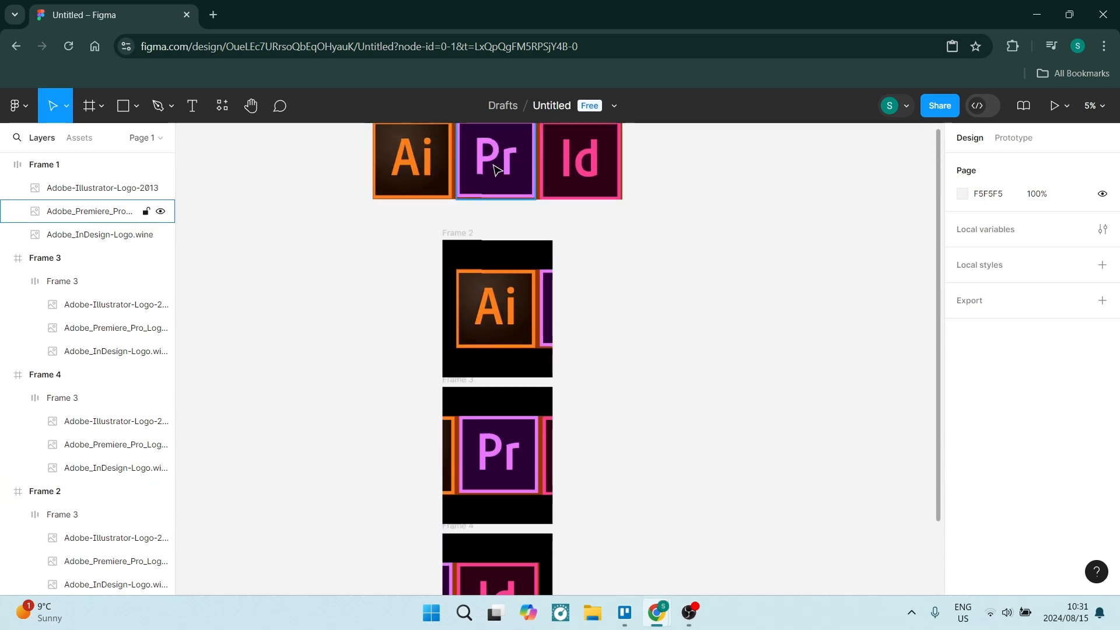
scroll(498, 192, up, 2)
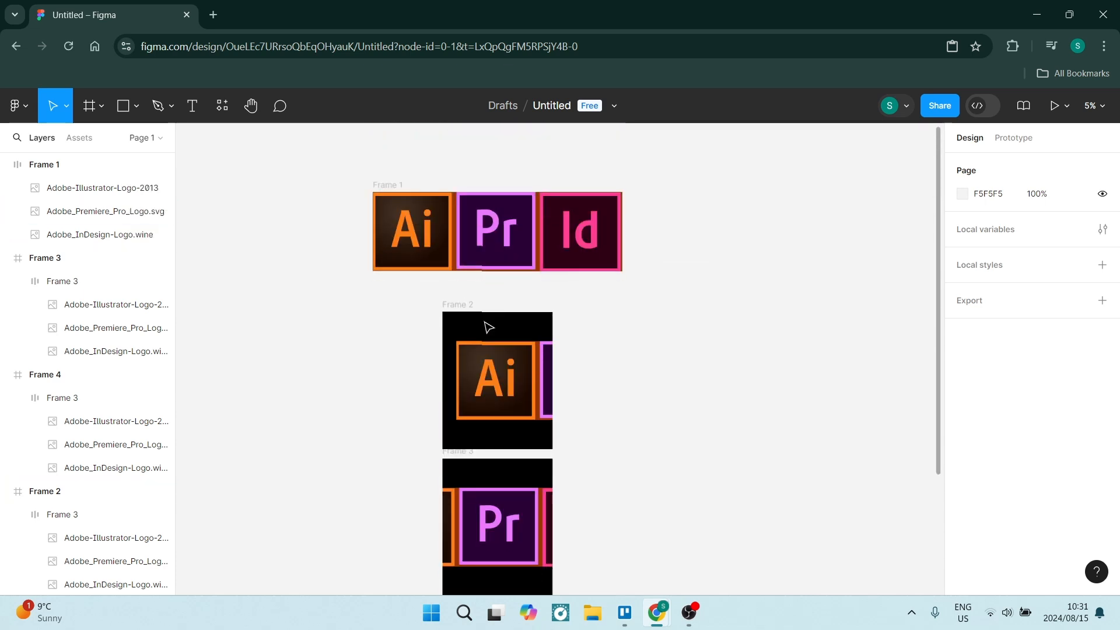
scroll(516, 410, down, 7)
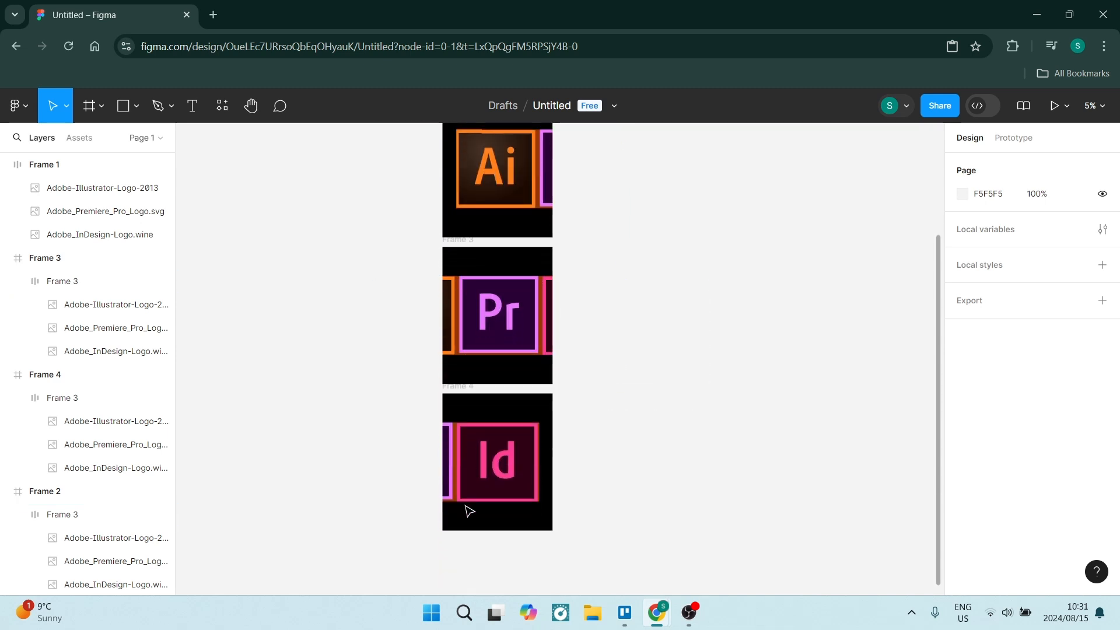
scroll(503, 232, up, 1)
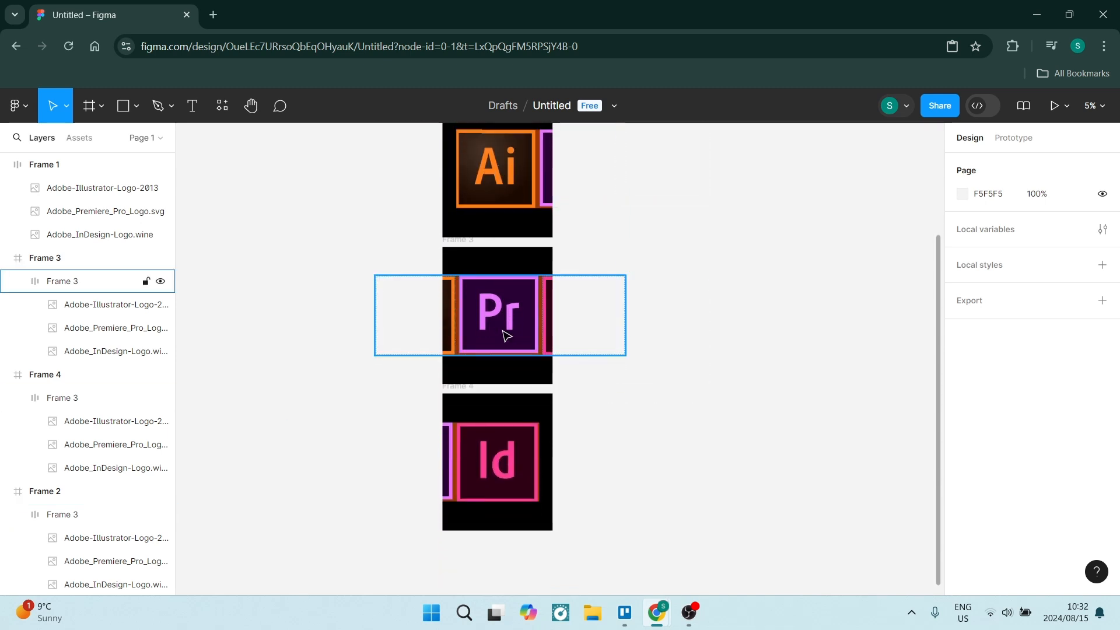
scroll(375, 352, up, 3)
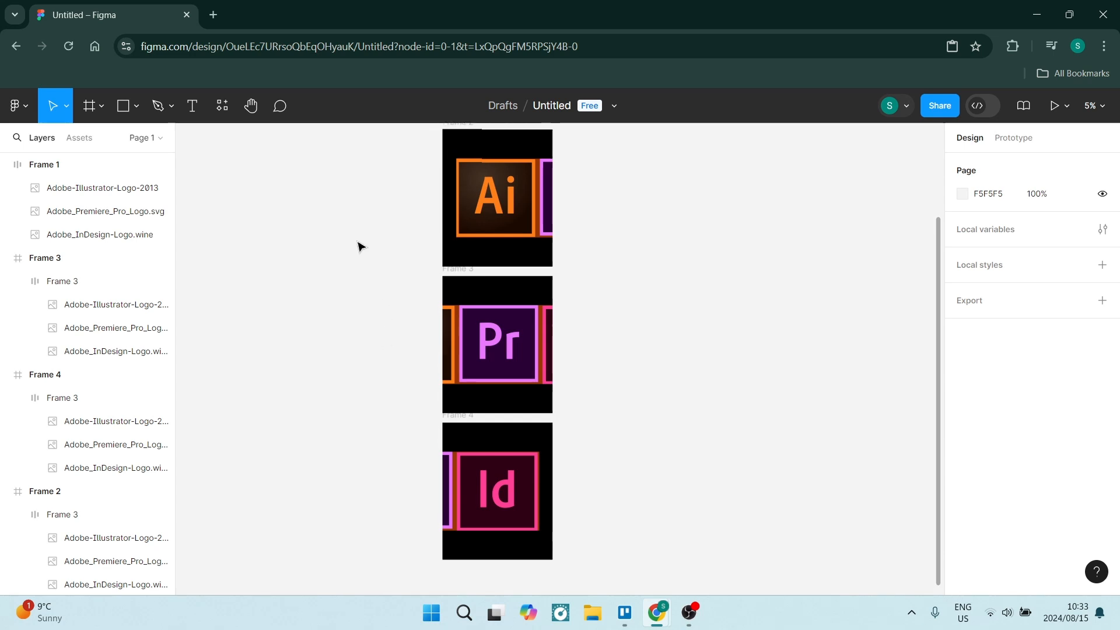
scroll(361, 246, down, 3)
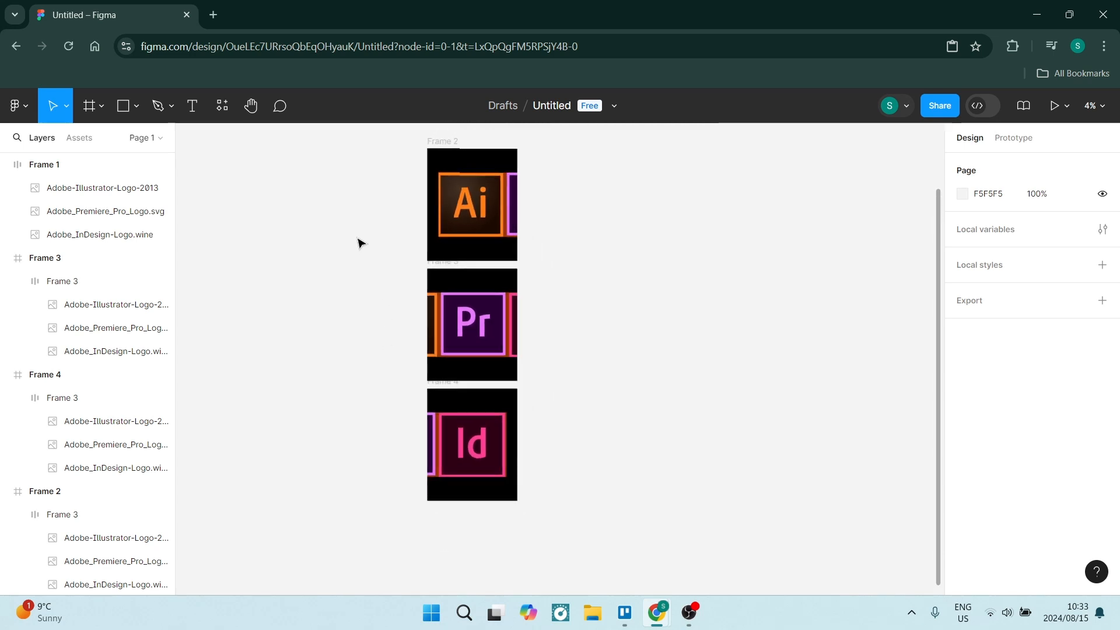
scroll(341, 260, up, 1)
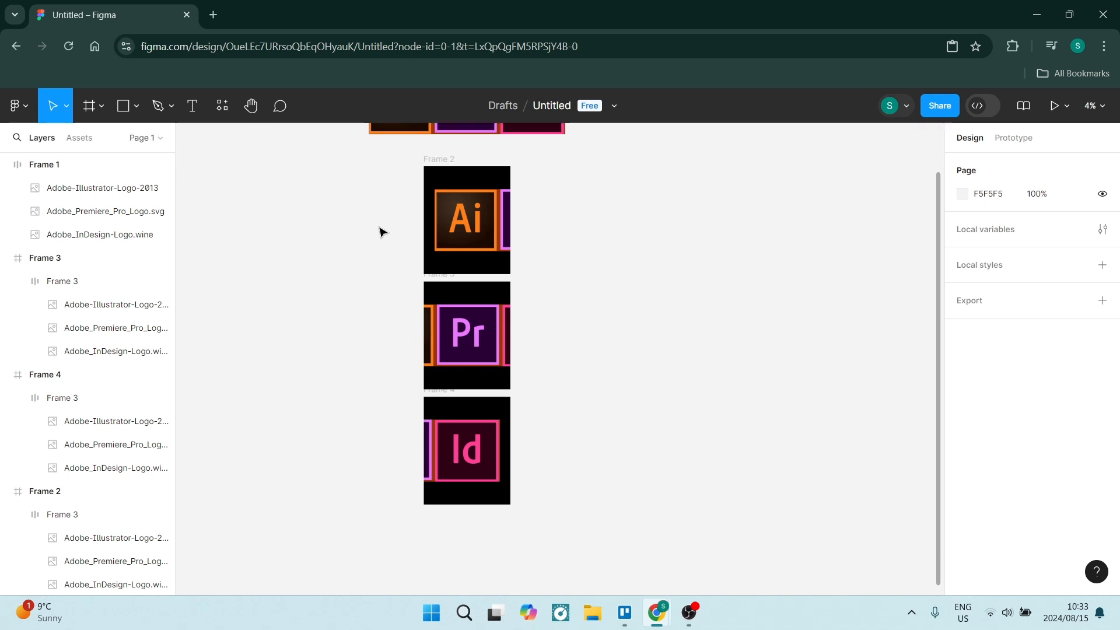
- Connect the logo row in the Illustrator frame to the outer Frame 3 with an On drag, Navigate to interaction using Smart animate
click(457, 230)
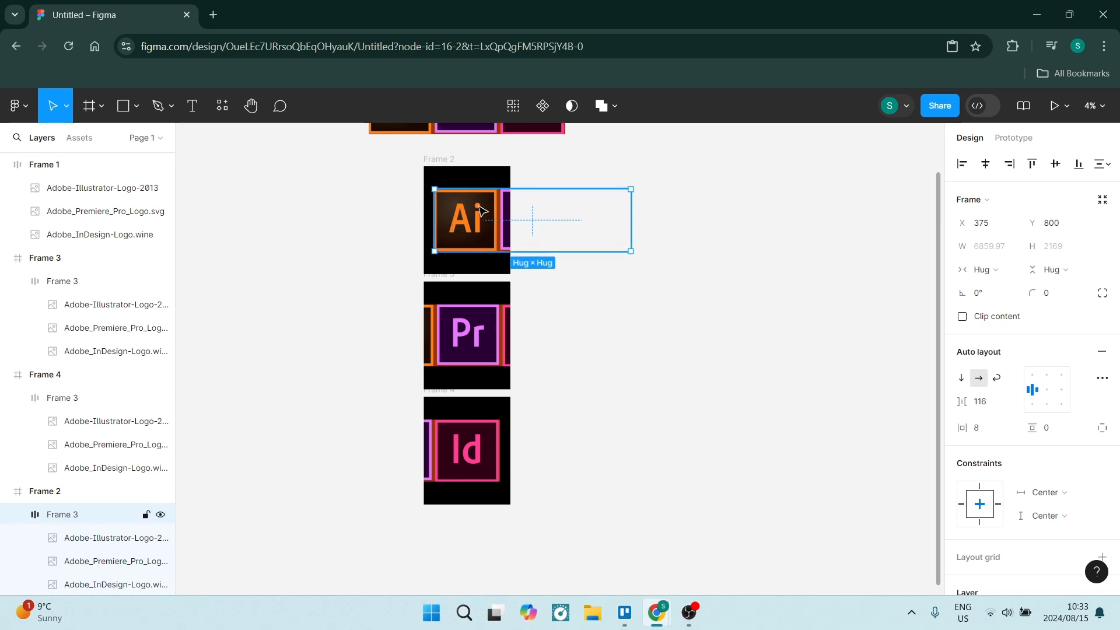
click(1012, 138)
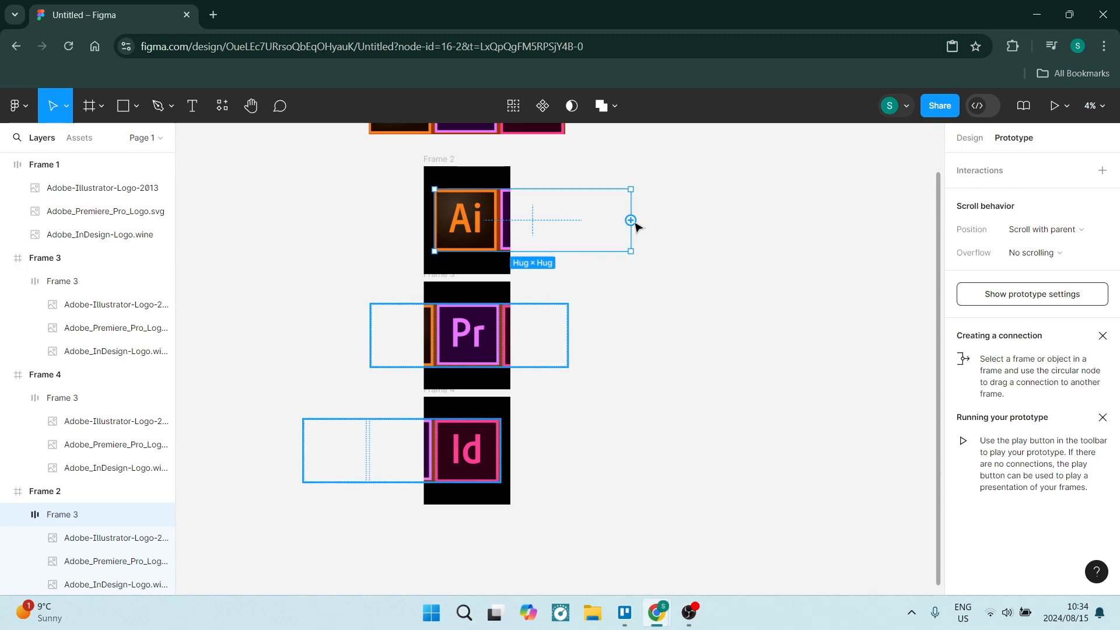
drag(630, 220, 469, 318)
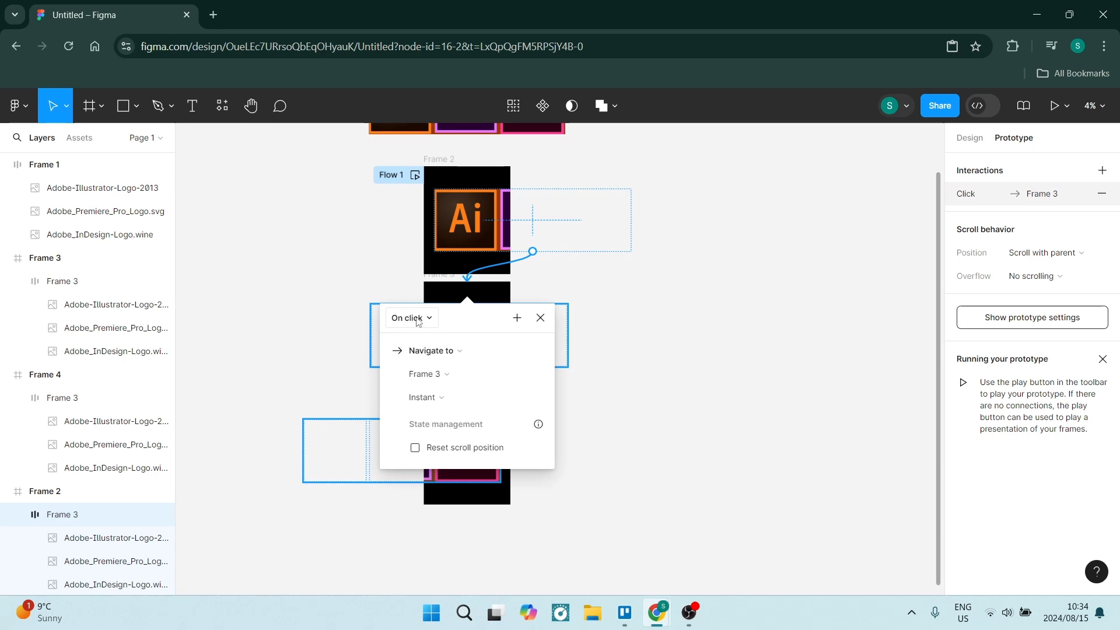
click(415, 318)
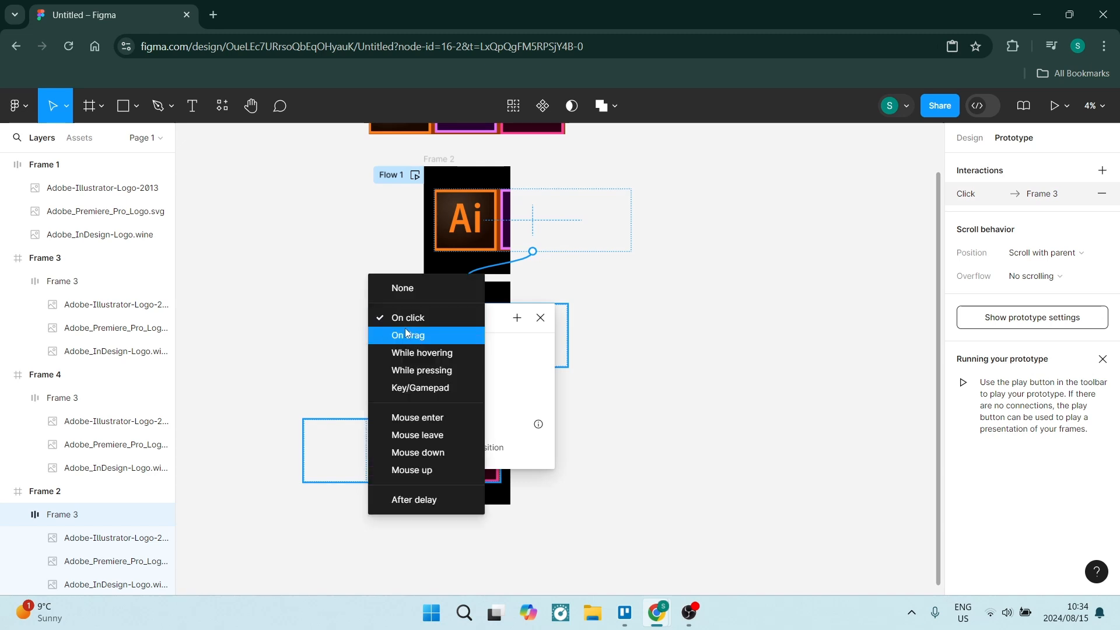
click(412, 337)
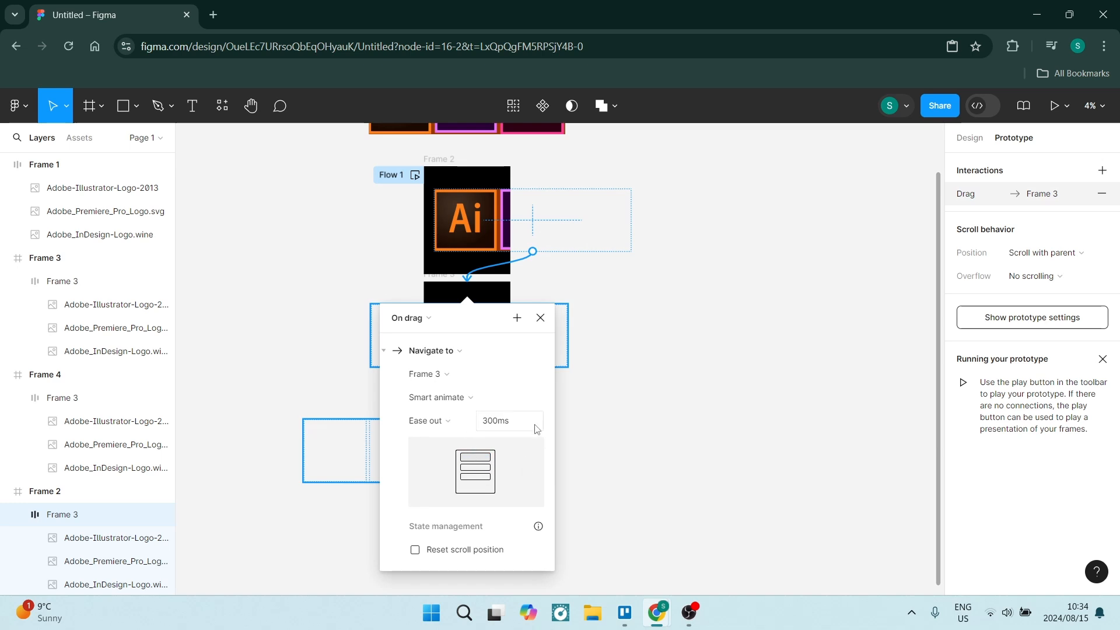
click(540, 319)
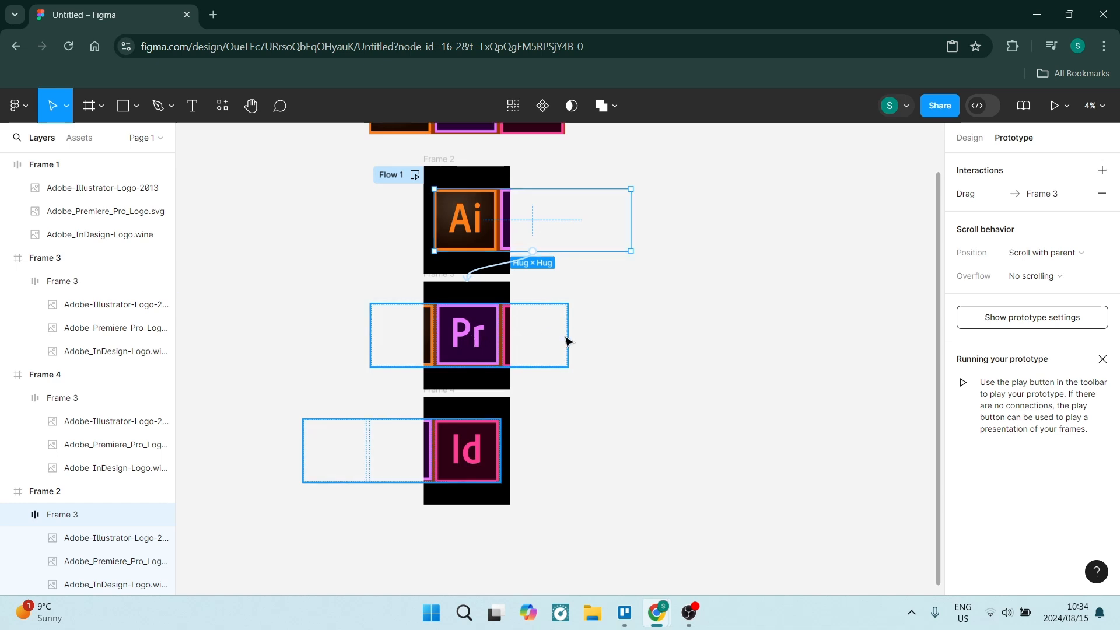
click(537, 347)
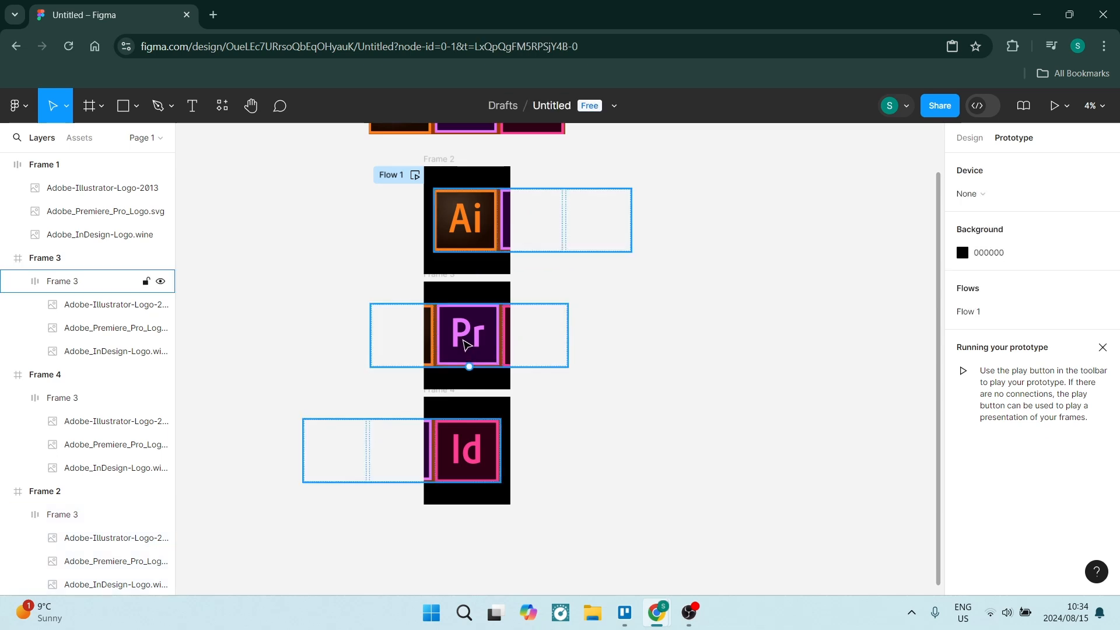
- Connect the logo row in the Premiere Pro frame to Frame 4 with an On drag, Navigate to interaction using Smart animate
click(468, 345)
drag(567, 337, 506, 459)
click(397, 433)
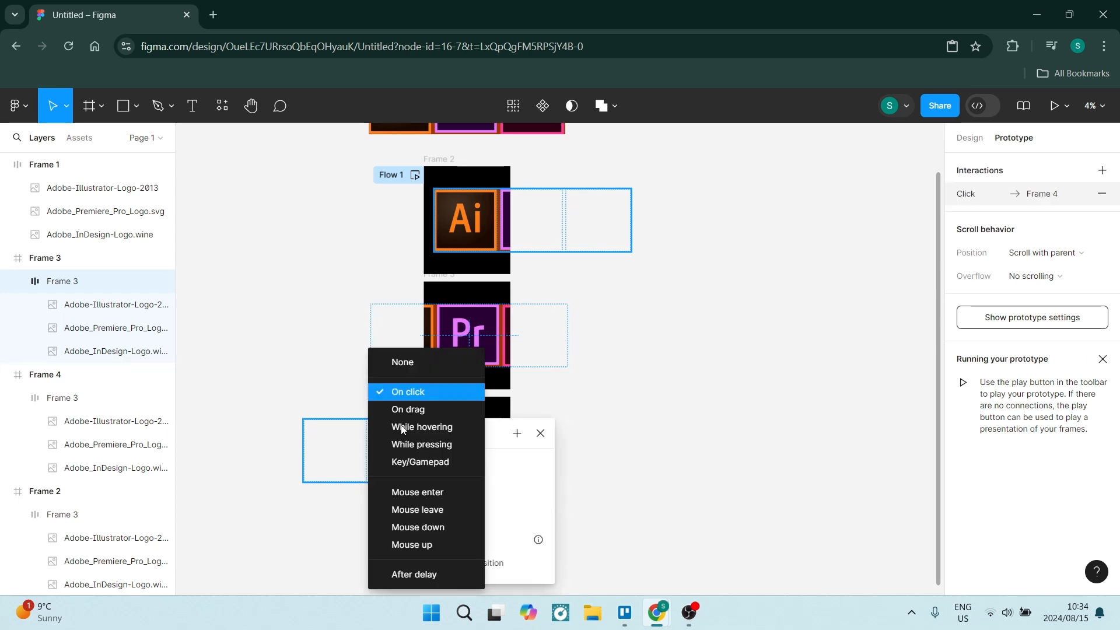
click(409, 408)
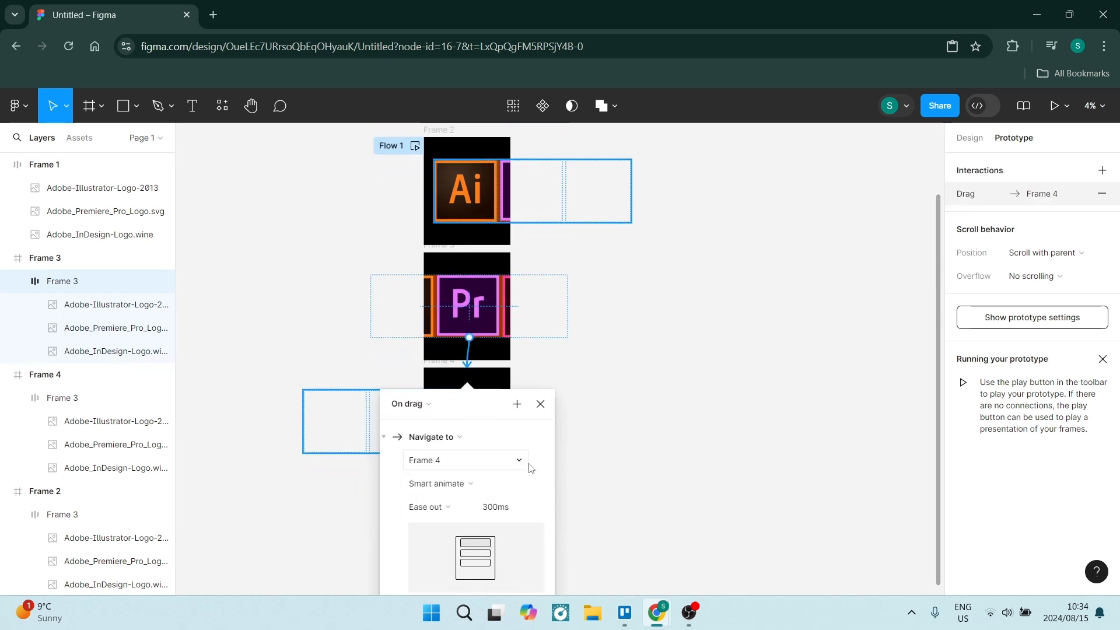
click(671, 413)
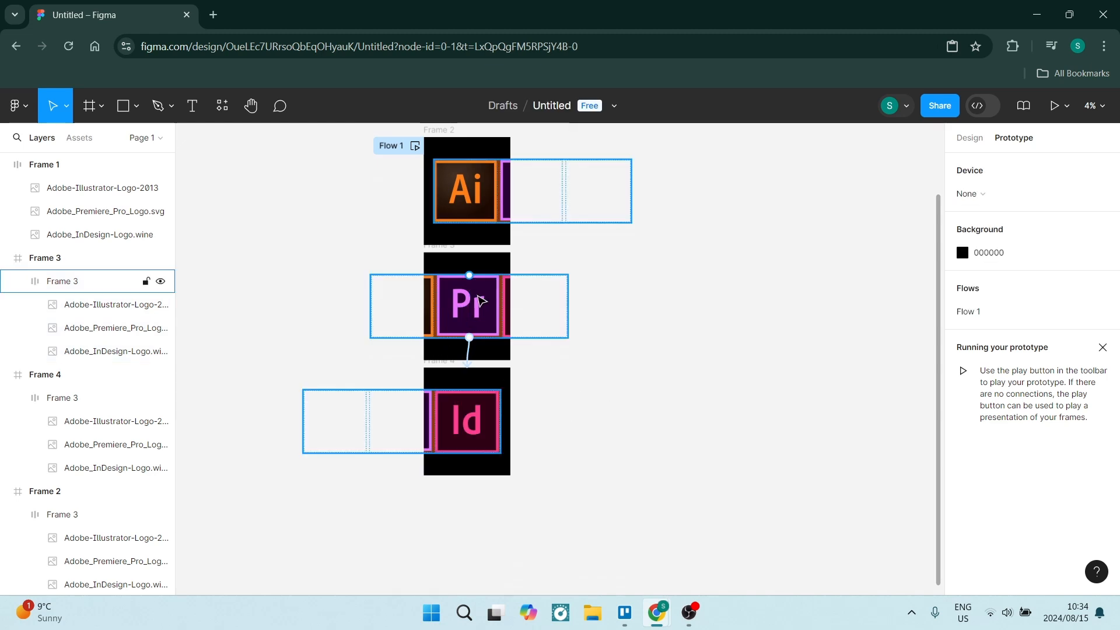
- Connect the Premiere Pro frame's logo row back to Frame 2 with an On drag, Navigate to interaction using Smart animate
click(480, 306)
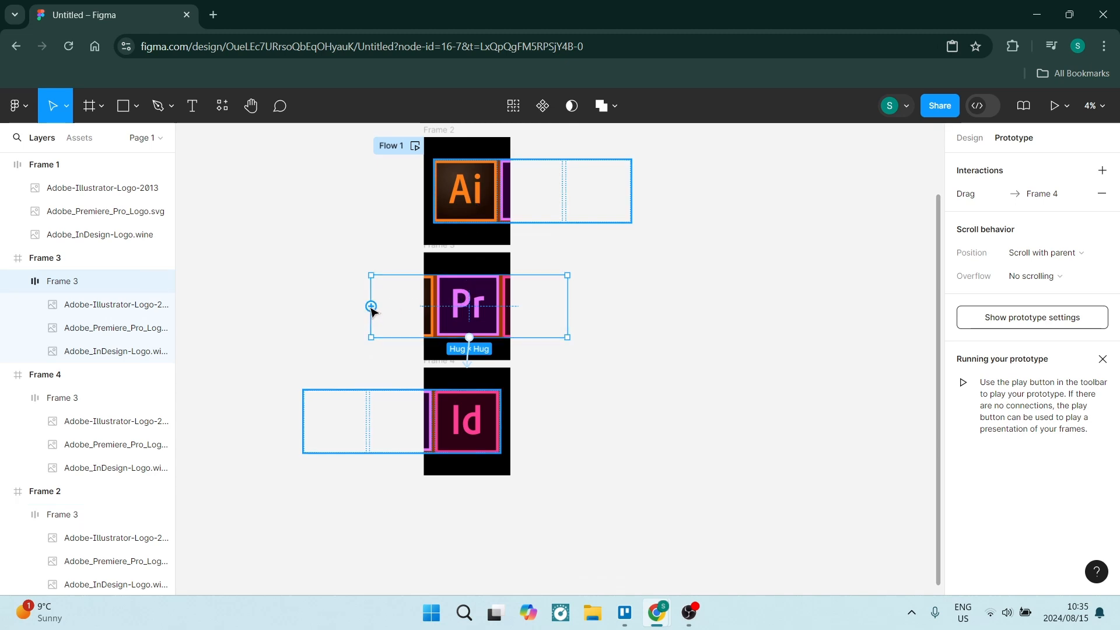
drag(371, 307, 450, 228)
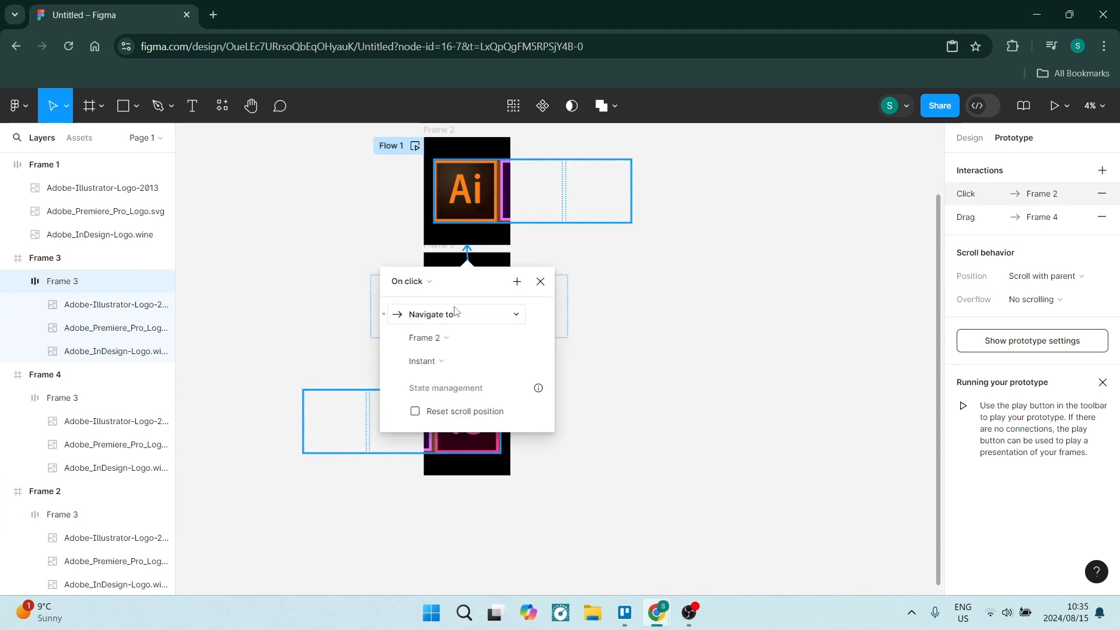
click(411, 282)
click(415, 301)
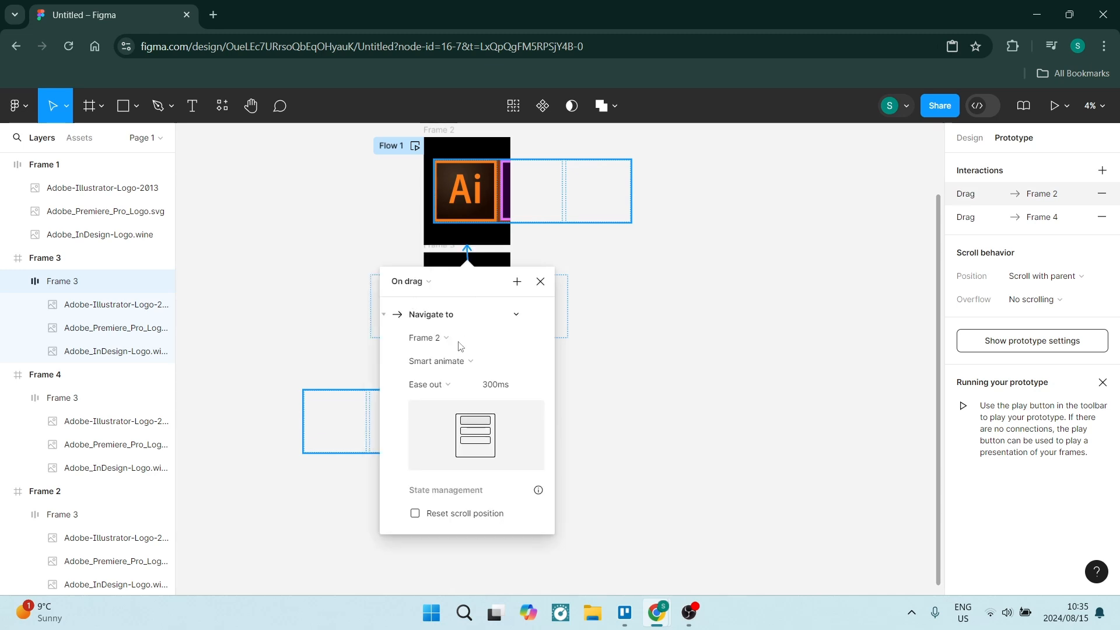
click(580, 362)
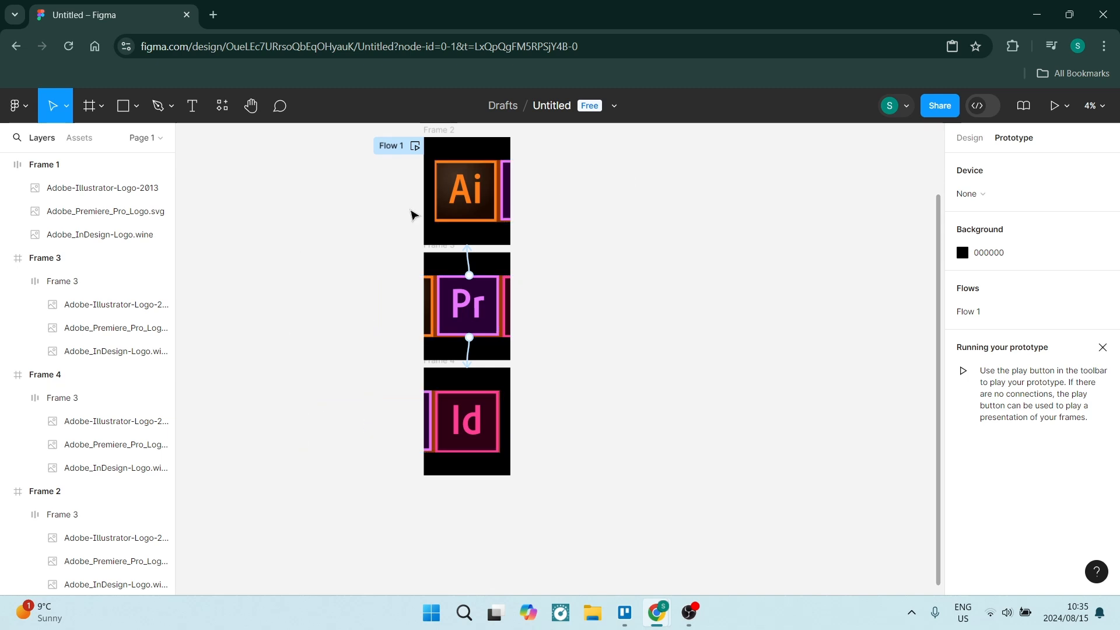
- Connect the logo row in the InDesign frame back to the outer Frame 3 with an On drag, Smart animate interaction
click(478, 435)
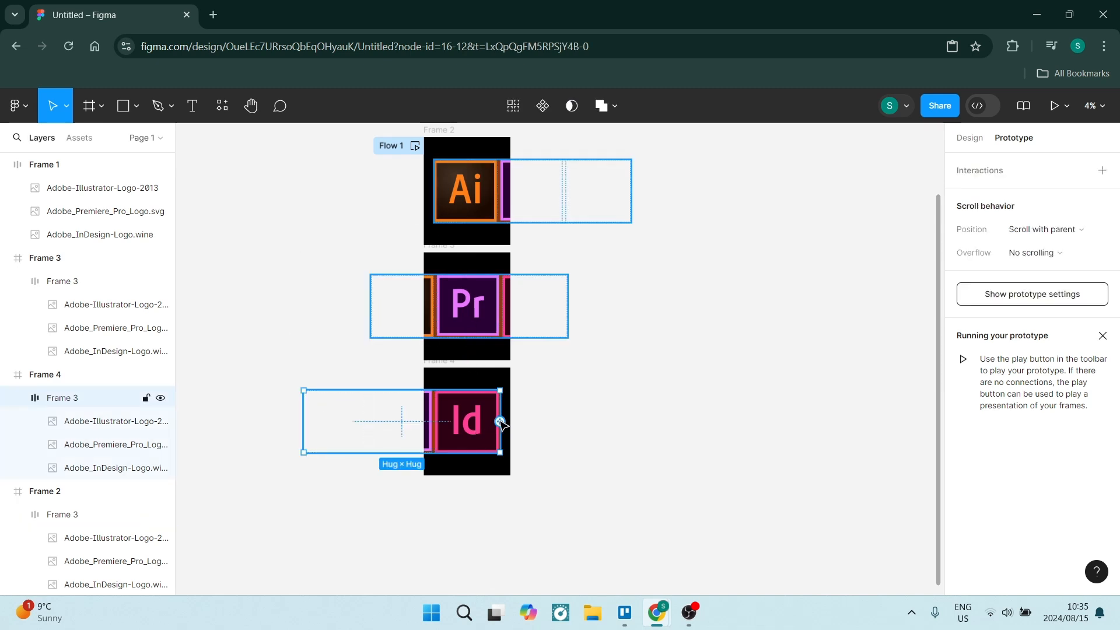
drag(500, 421, 479, 331)
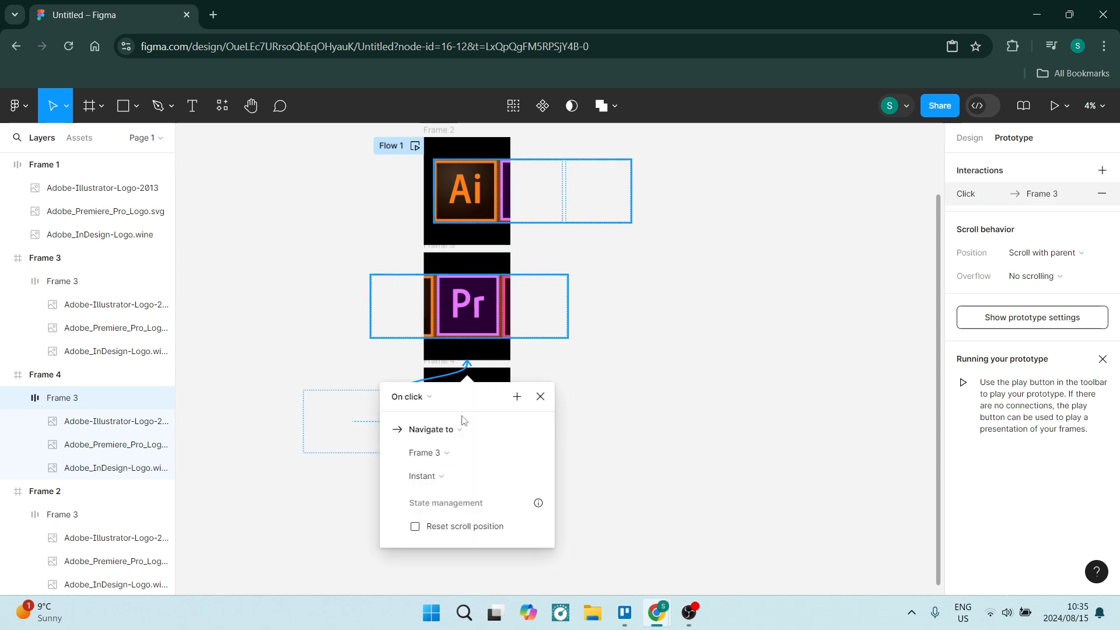
click(414, 398)
click(411, 408)
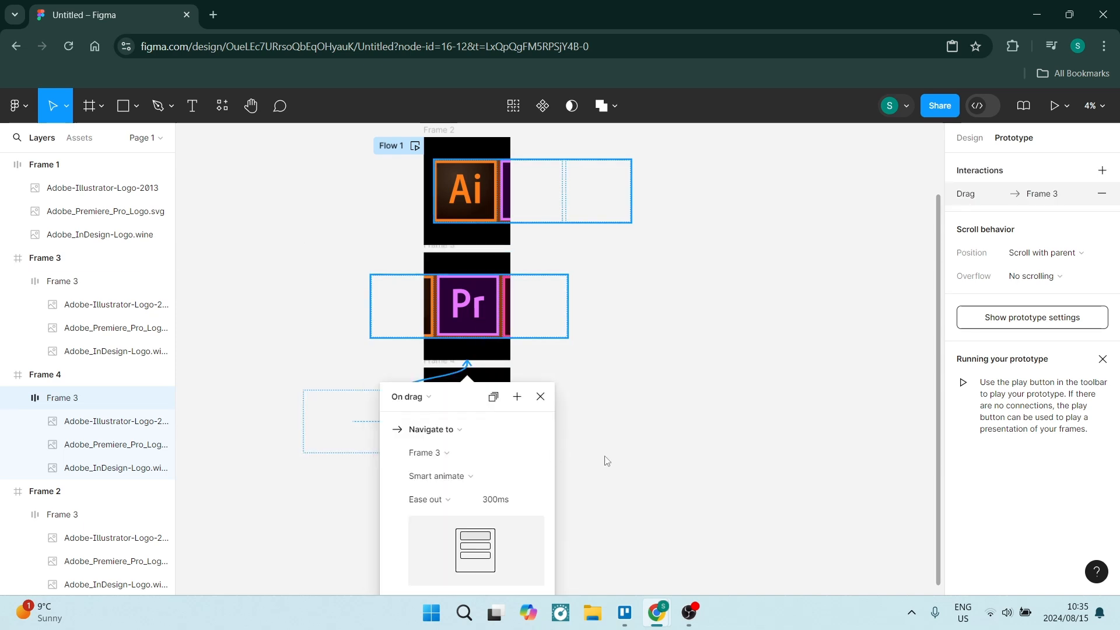
click(607, 458)
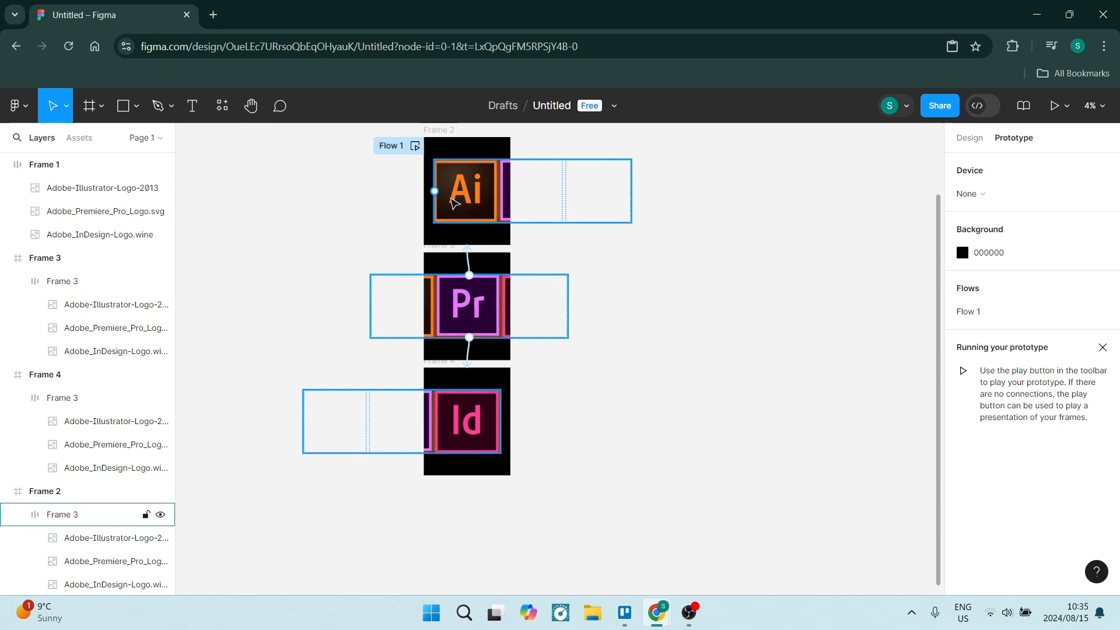
- Check the drag interaction on the Illustrator frame's logo row and the Flow 1 starting point on Frame 2
click(453, 202)
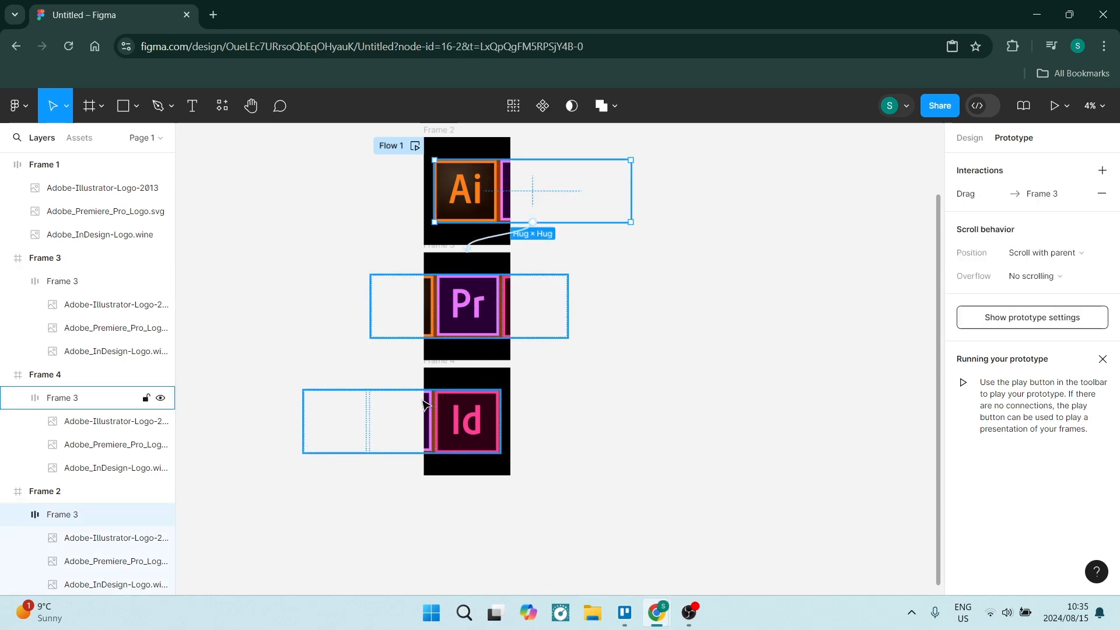
click(320, 230)
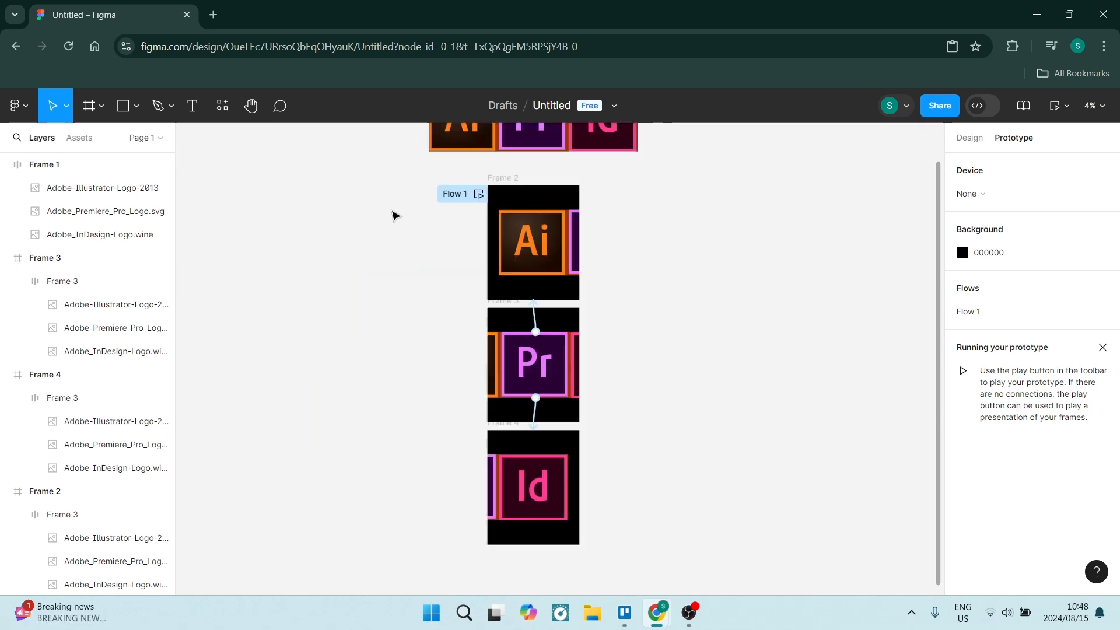
click(454, 195)
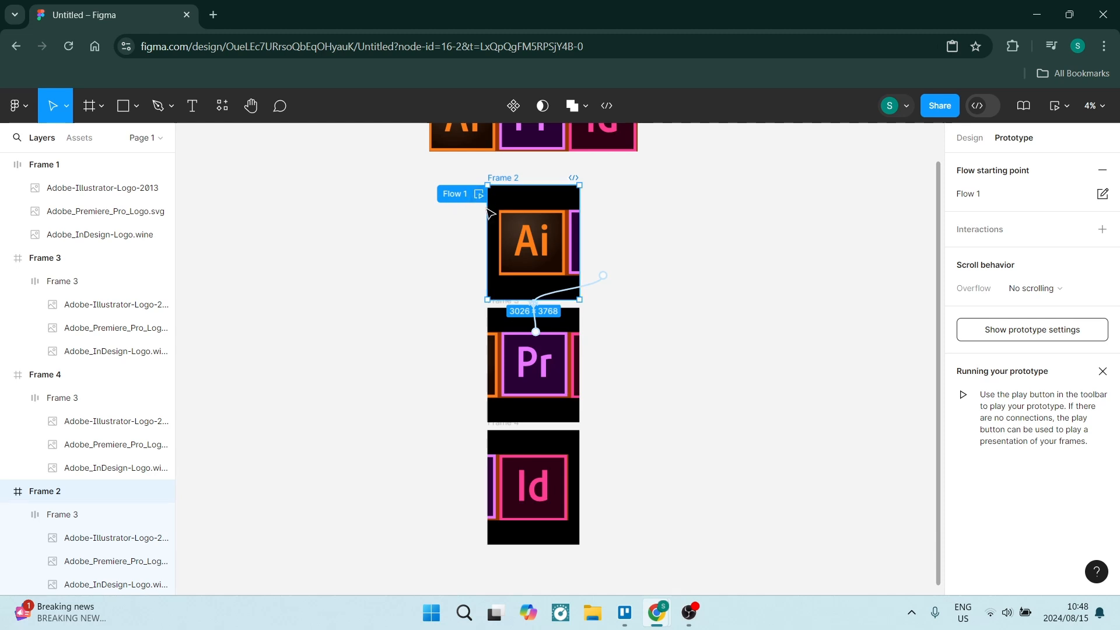
click(698, 325)
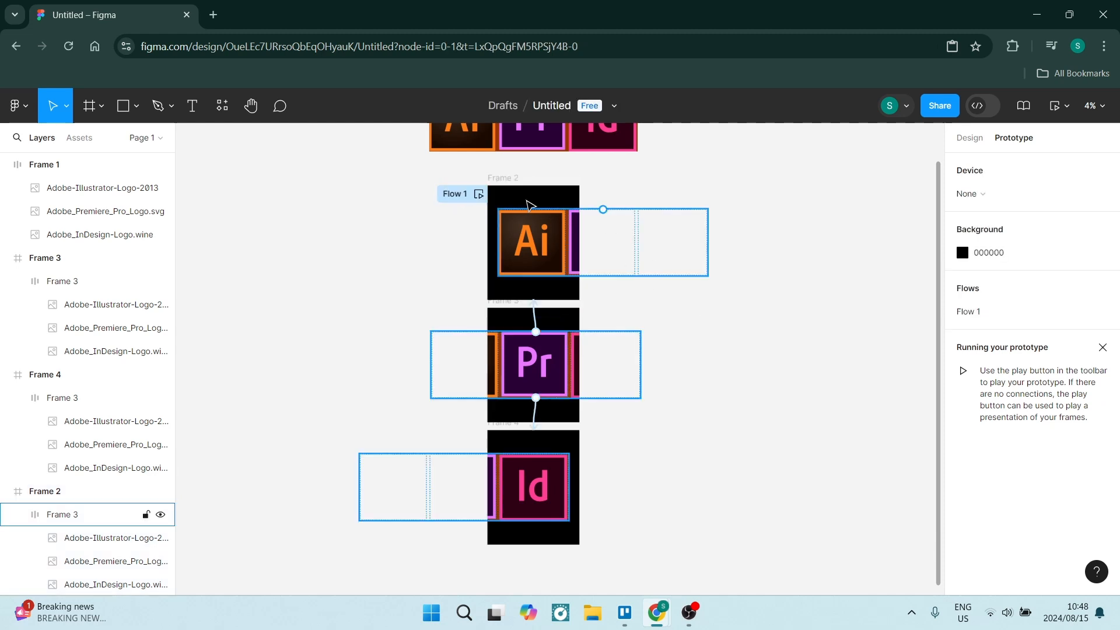
click(504, 181)
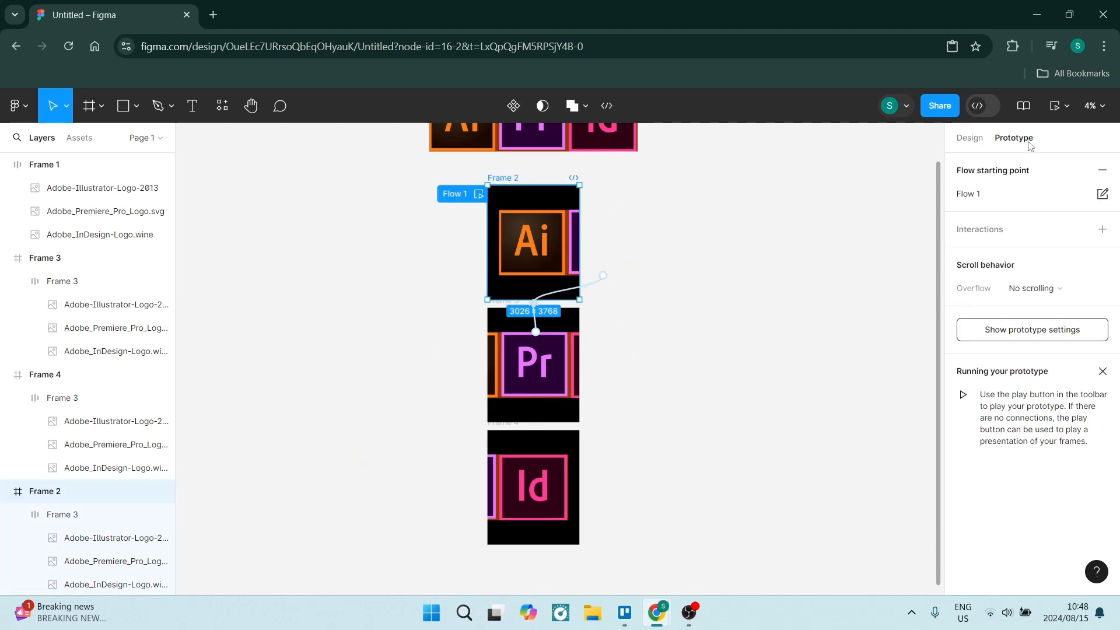
- Preview the Flow 1 prototype from Frame 2 and open the preview in its own browser tab
click(987, 200)
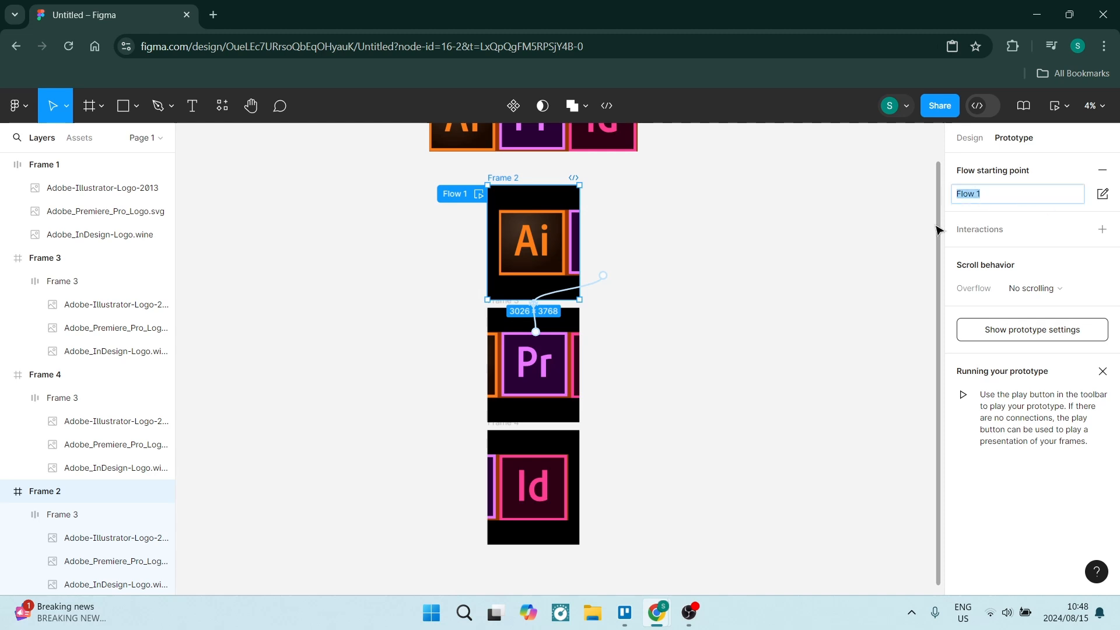
click(852, 224)
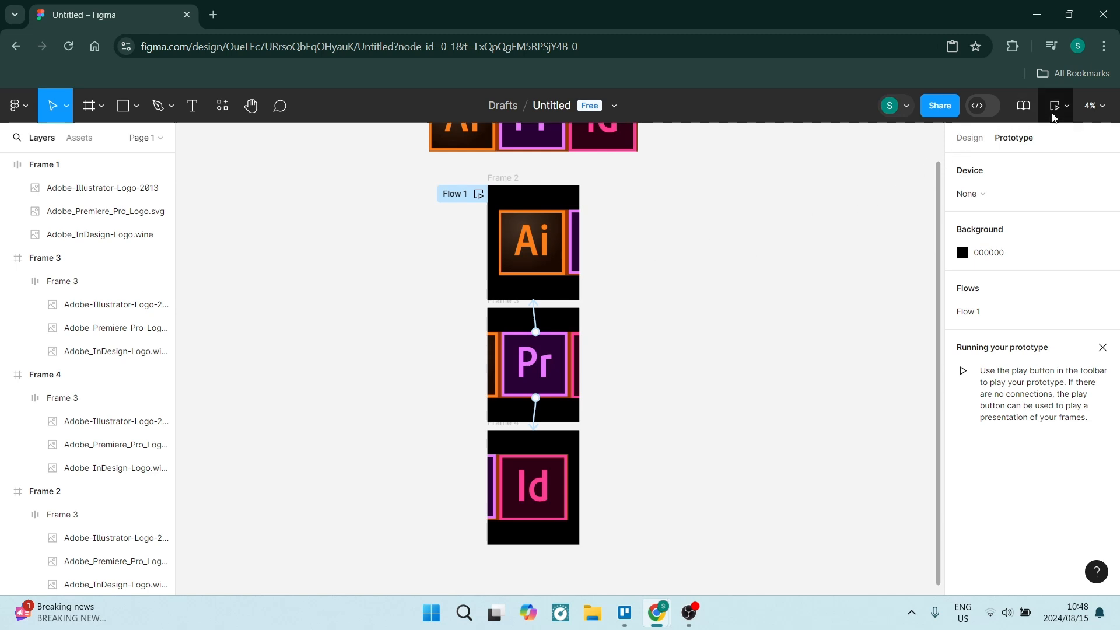
click(1068, 106)
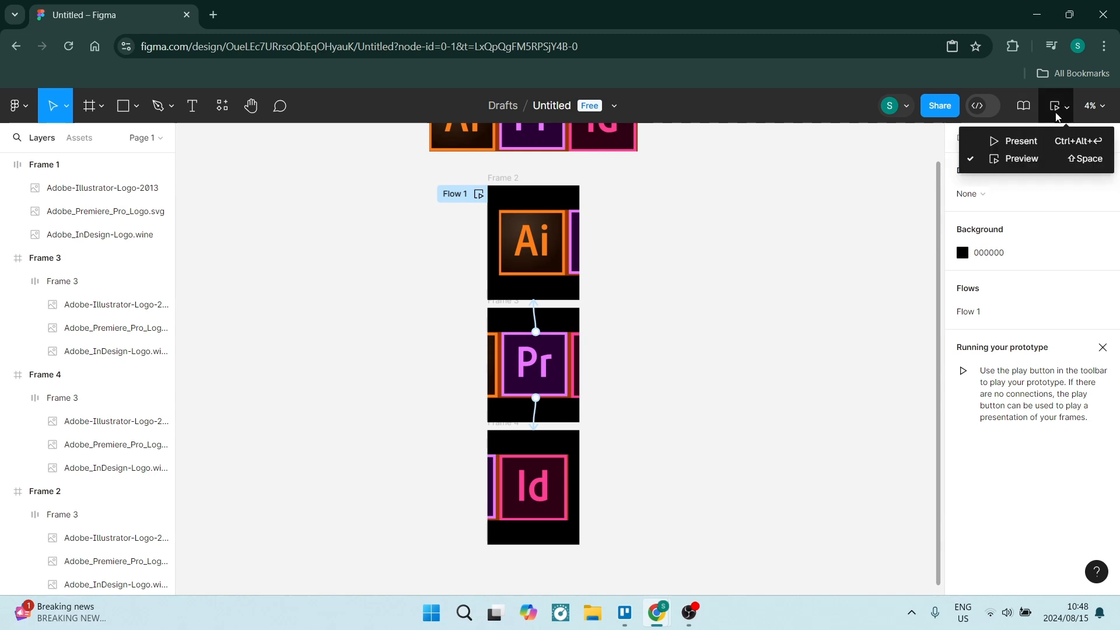
click(1027, 160)
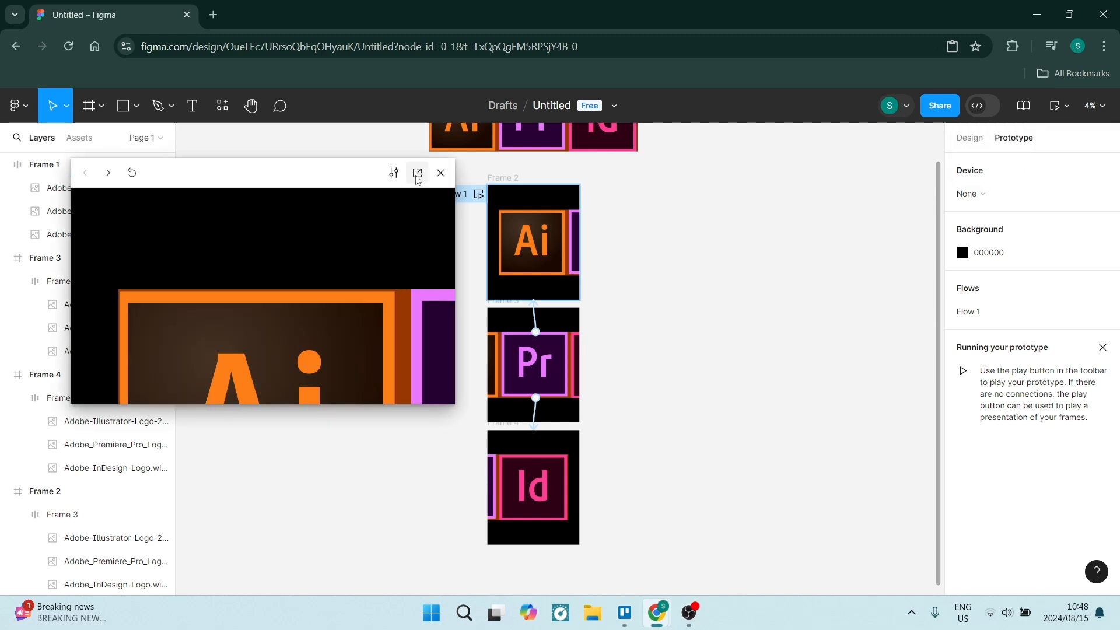
click(418, 174)
- Set the prototype's scaling to Fill screen and test the carousel by swiping the Illustrator logo sideways
click(1068, 106)
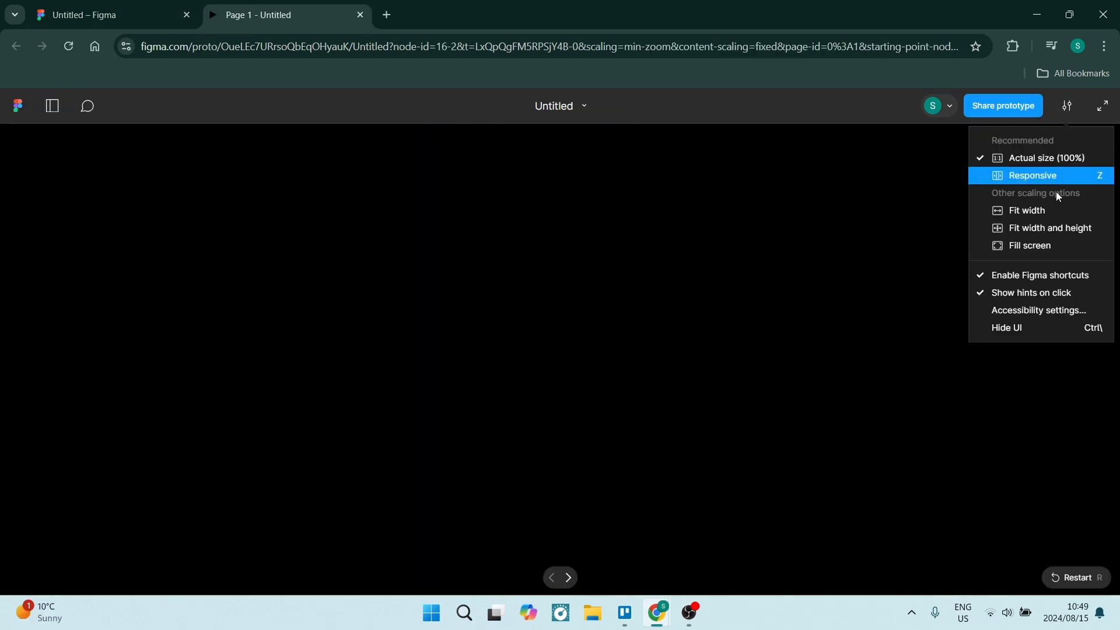
click(1047, 248)
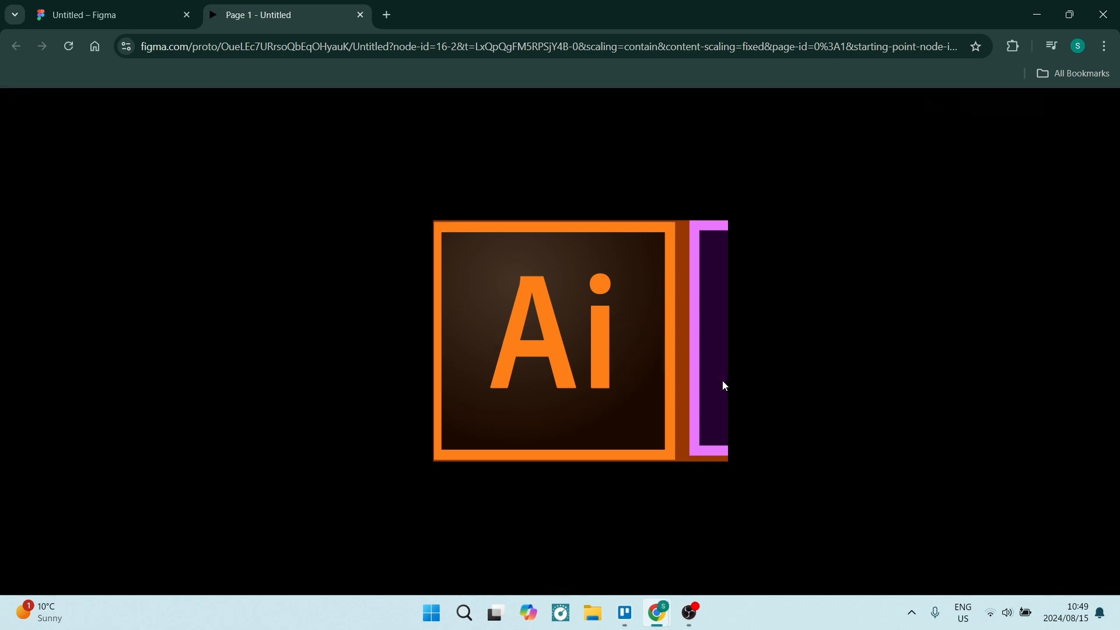
click(624, 379)
drag(548, 399, 670, 421)
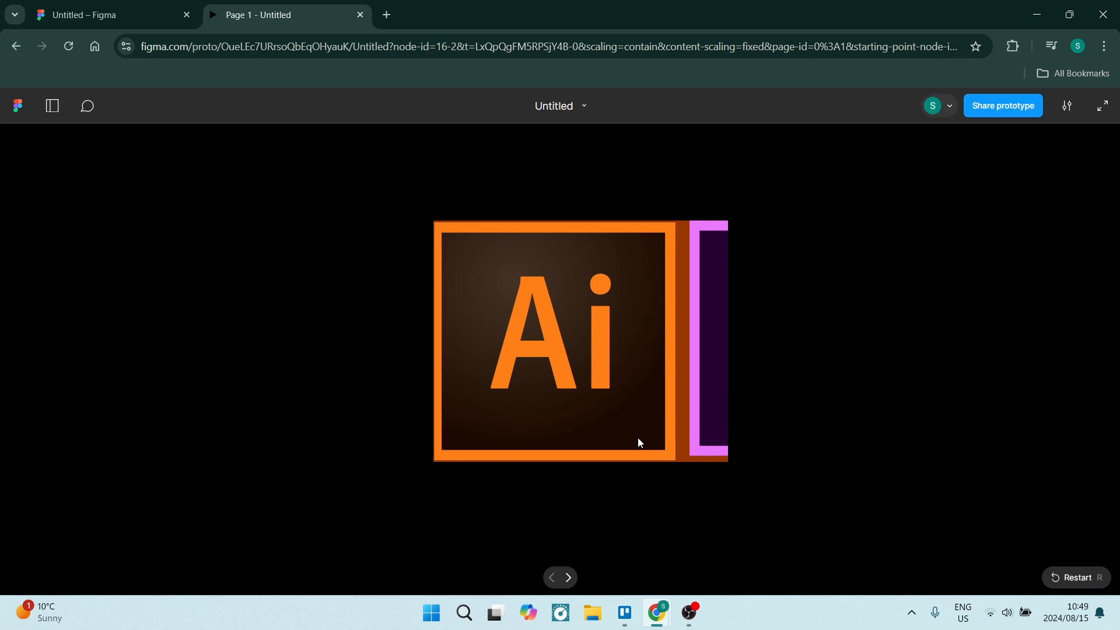